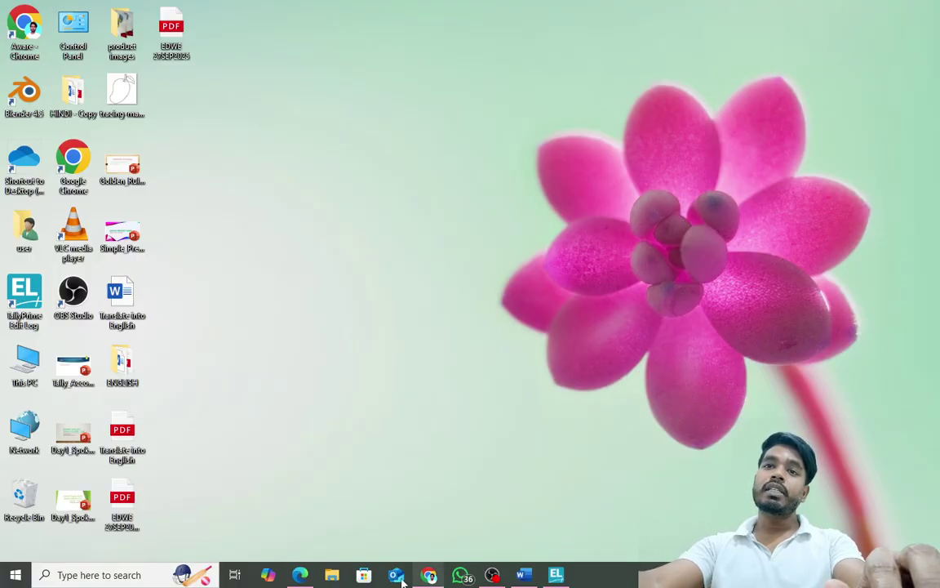
Switch to Edge and examine the computer test PDF down to section D, Prepare Journal Entries for M/S Sunita Traders
{"action": "left_click", "coordinate": [300, 576]}
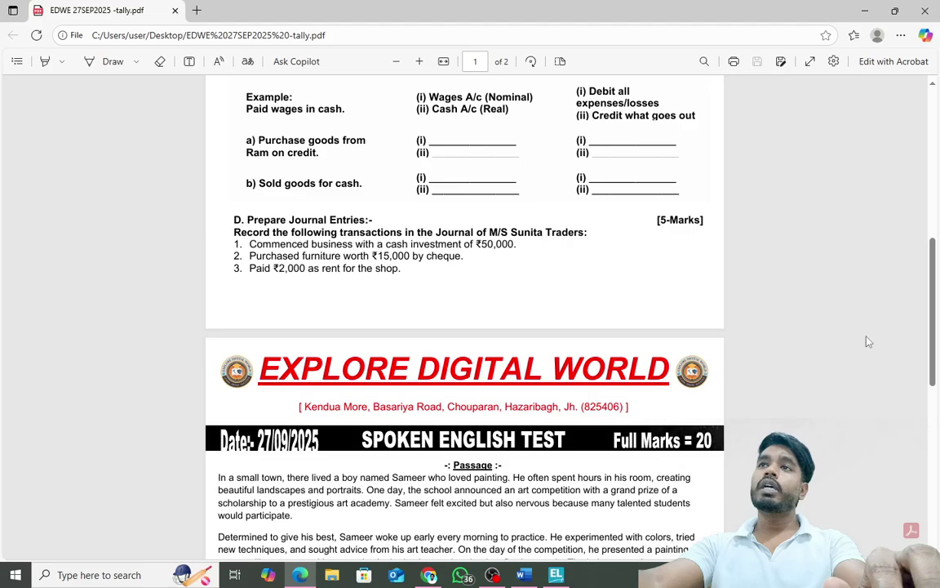
{"action": "left_click_drag", "start_coordinate": [931, 257], "coordinate": [929, 102]}
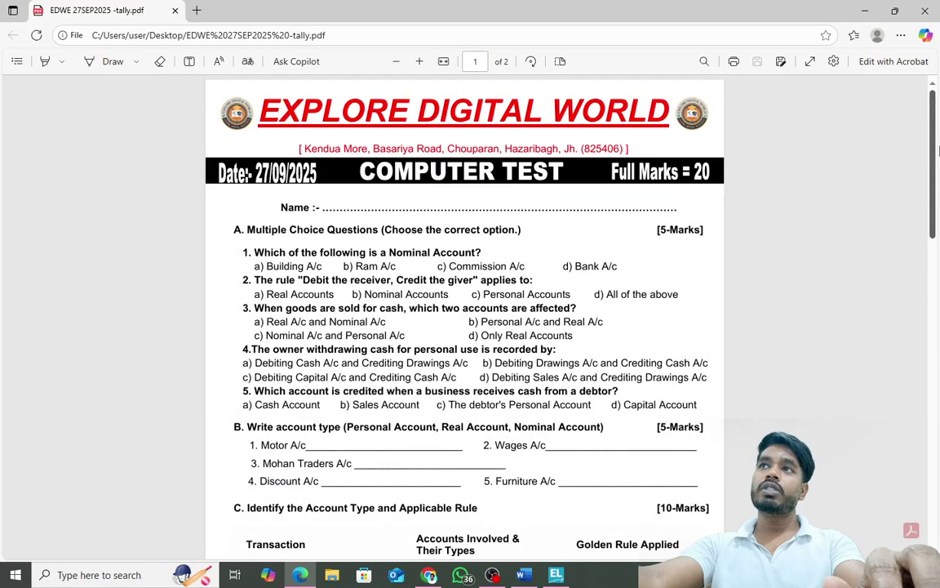
{"action": "scroll", "coordinate": [467, 295], "scroll_direction": "down", "scroll_amount": 5}
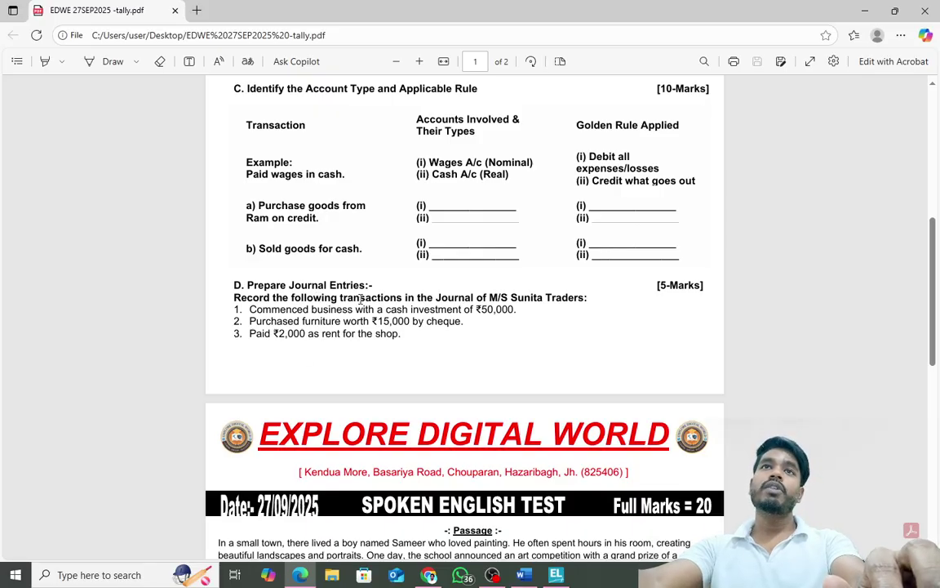
{"action": "left_click_drag", "start_coordinate": [212, 260], "coordinate": [403, 333]}
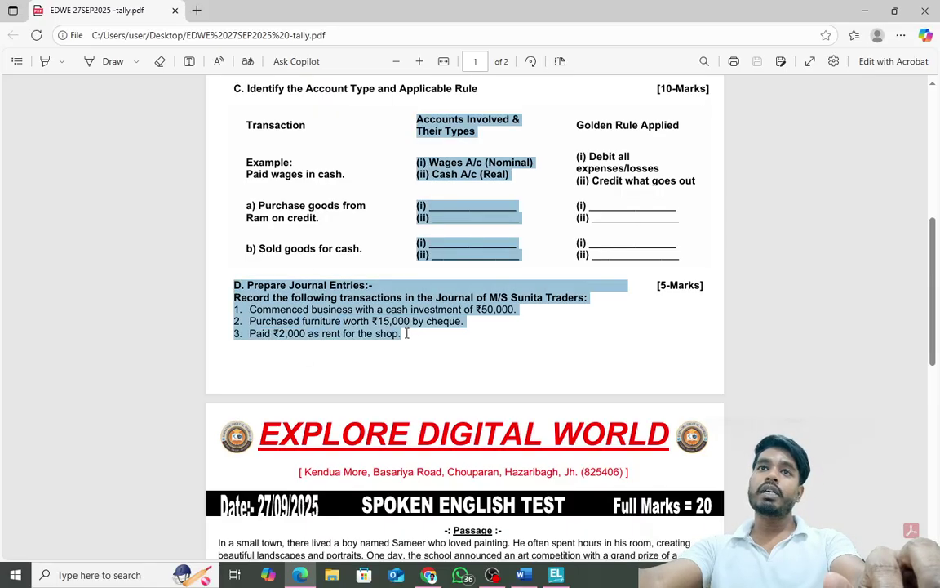
{"action": "right_click", "coordinate": [403, 333]}
{"action": "left_click", "coordinate": [400, 441]}
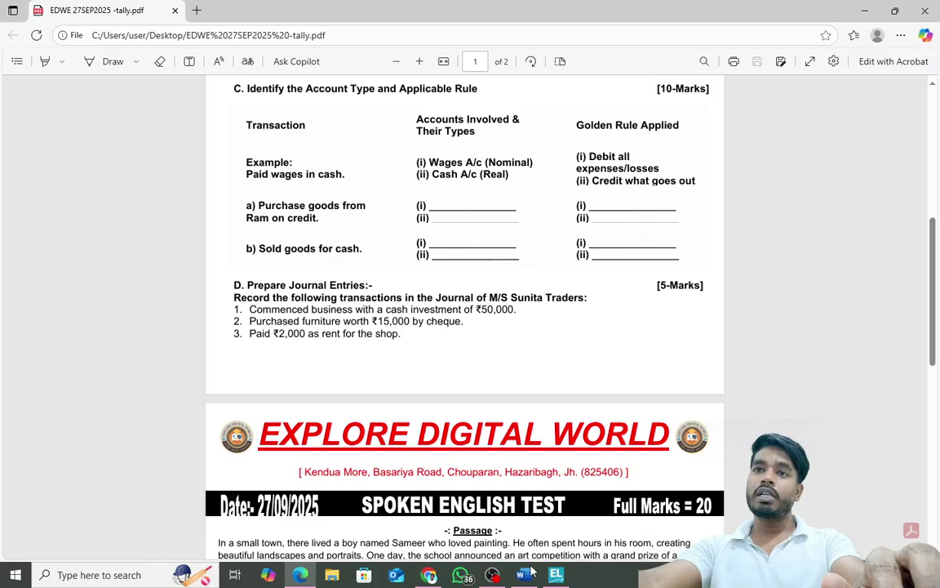
Switch to the Word document and read the three transactions listed under Prepare Journal Entries
{"action": "key", "text": "alt+Tab"}
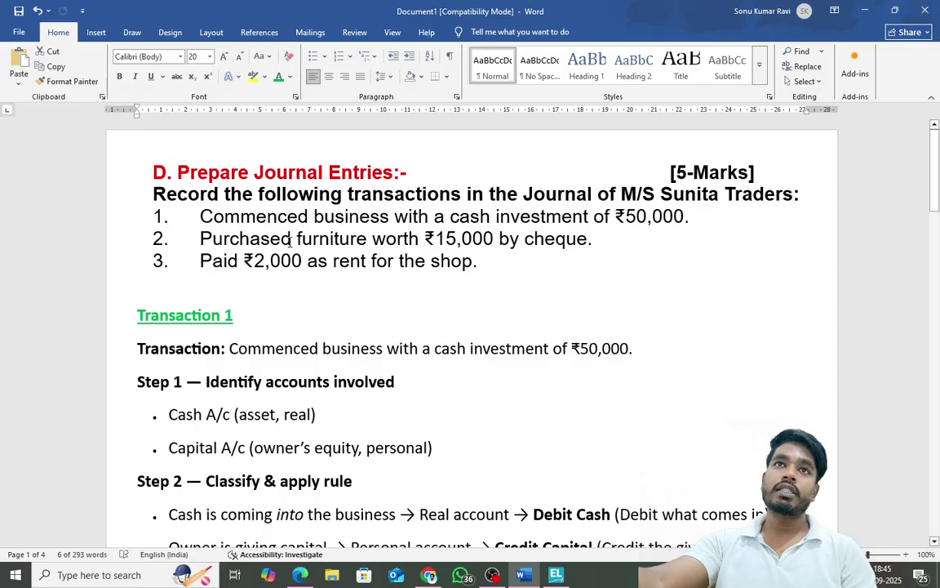
{"action": "key", "text": "Down"}
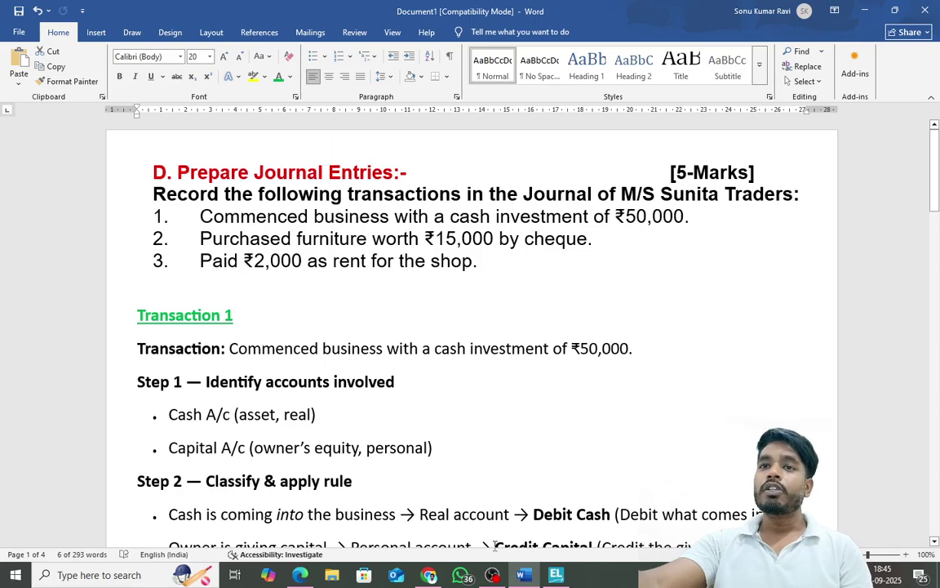
{"action": "mouse_move", "coordinate": [496, 578]}
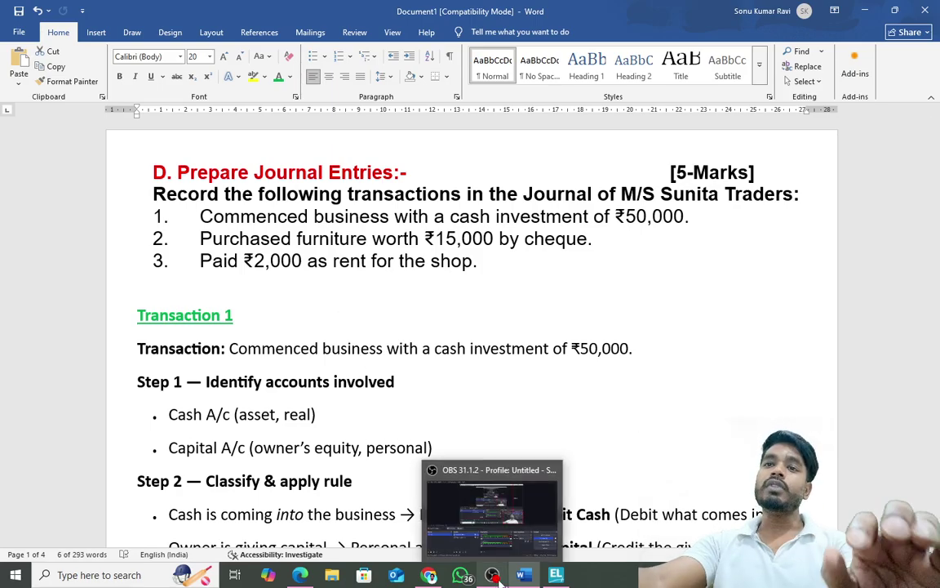
Switch to TallyPrime and create a company named Sunita Traders, keeping the default mailing name and financial year
{"action": "left_click", "coordinate": [556, 574]}
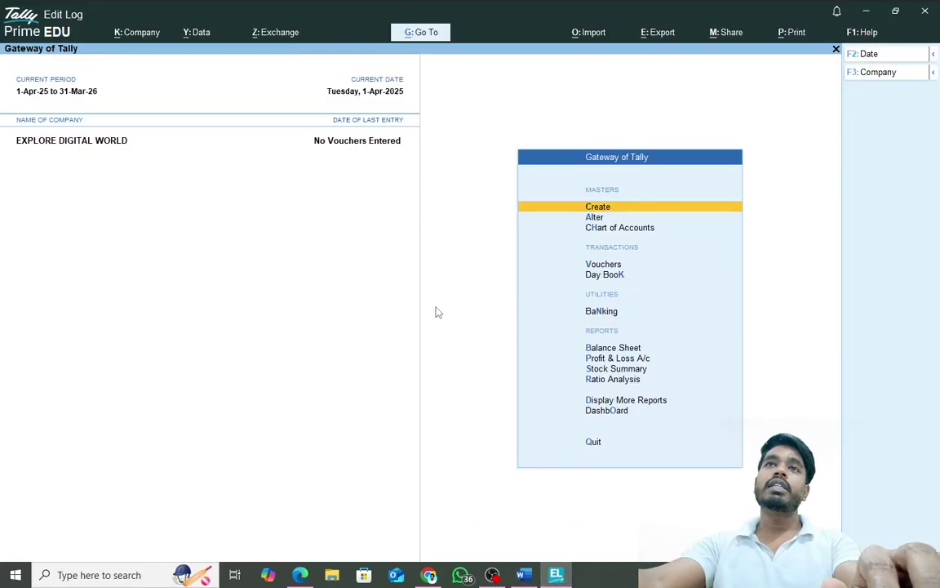
{"action": "left_click", "coordinate": [143, 32]}
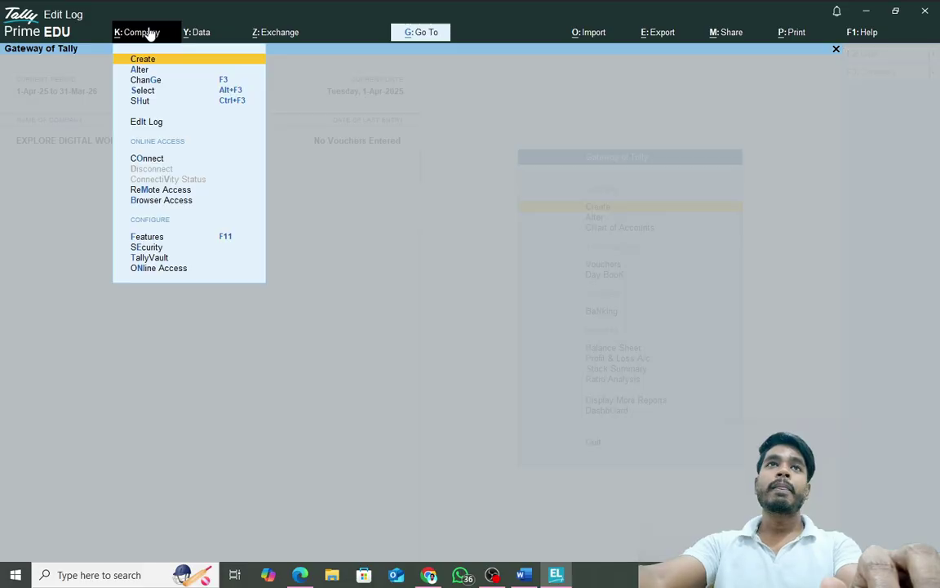
{"action": "left_click", "coordinate": [144, 57]}
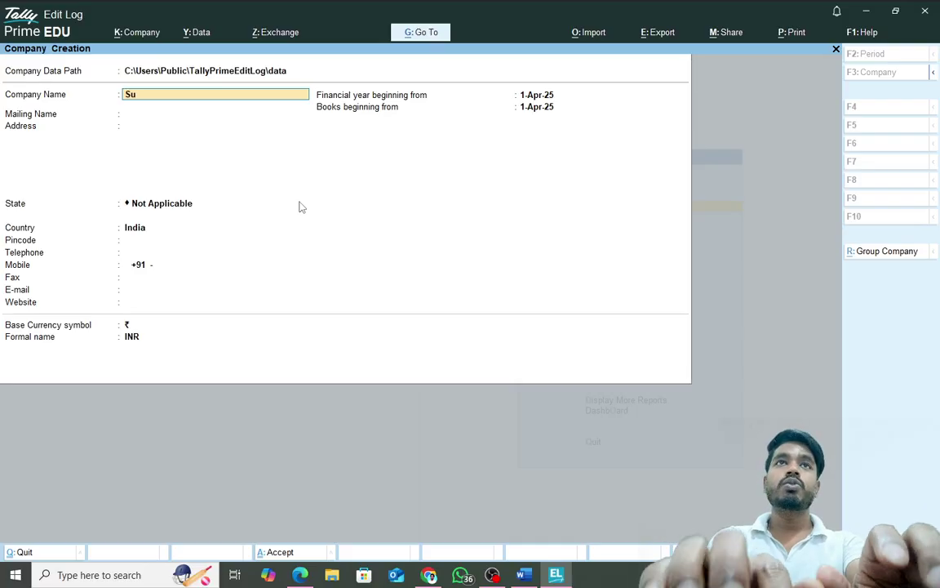
{"action": "type", "text": "Sunita t"}
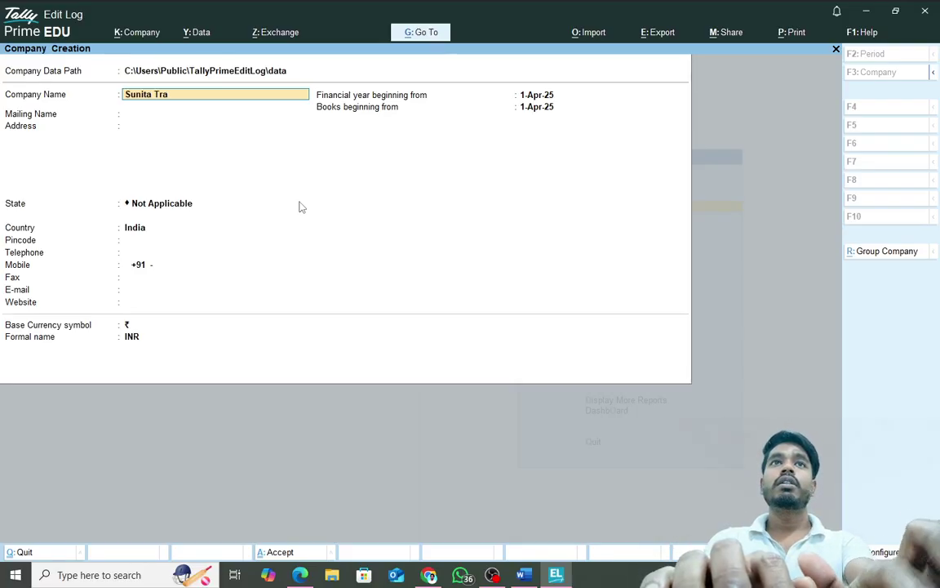
{"action": "type", "text": "raders"}
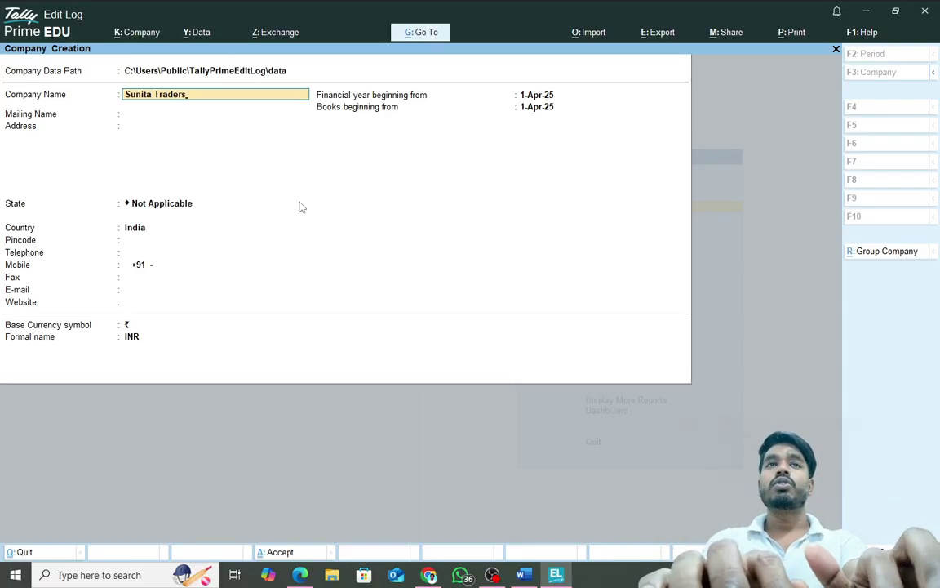
{"action": "key", "text": "Return"}
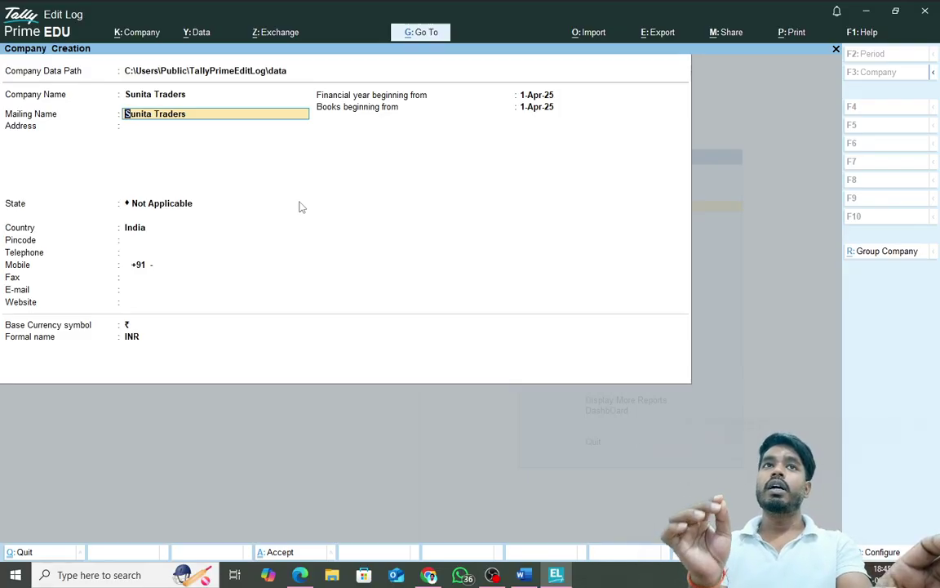
{"action": "key", "text": "ctrl+a"}
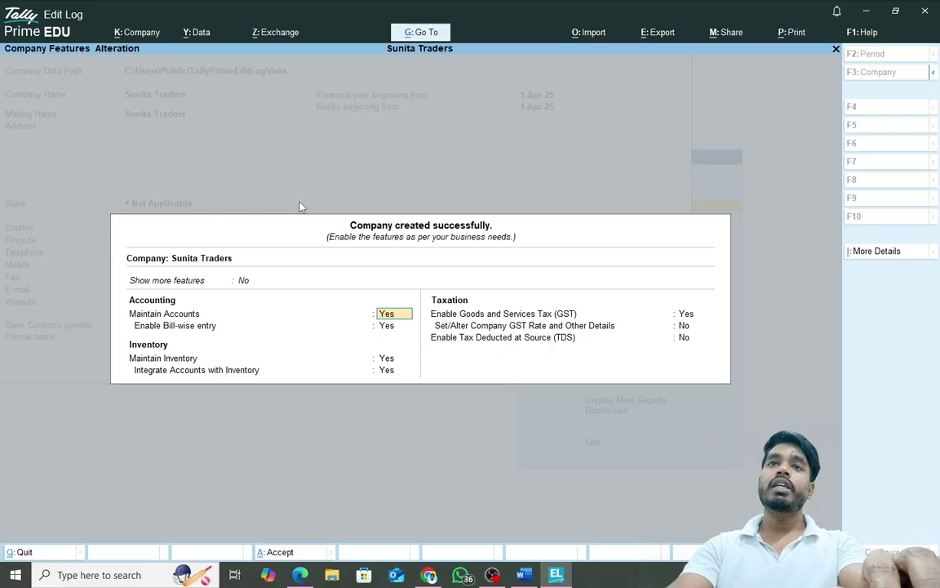
Disable Goods and Services Tax (GST) in the company features of Sunita Traders and accept the settings
{"action": "left_click", "coordinate": [686, 315]}
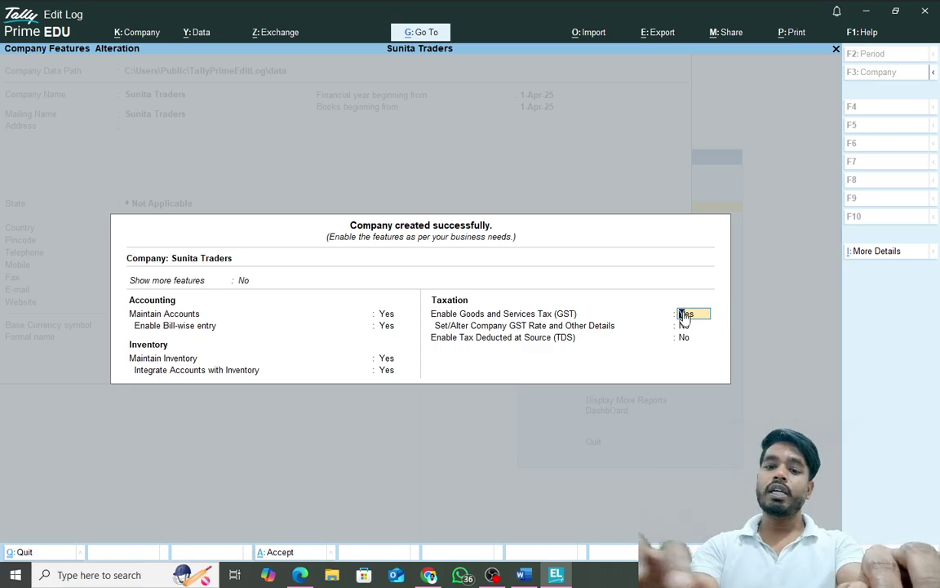
{"action": "key", "text": "BackSpace"}
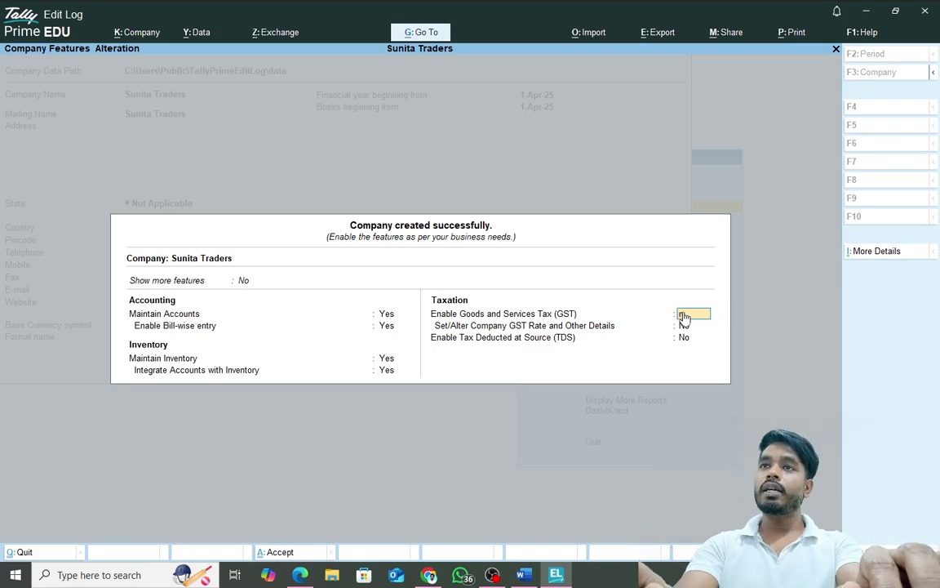
{"action": "type", "text": "n"}
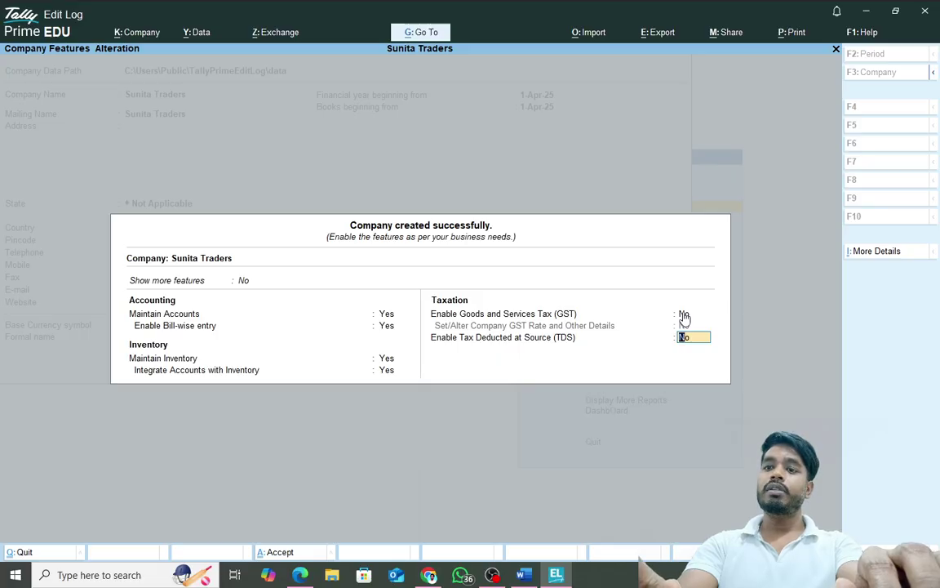
{"action": "key", "text": "Return"}
{"action": "key", "text": "Return"}
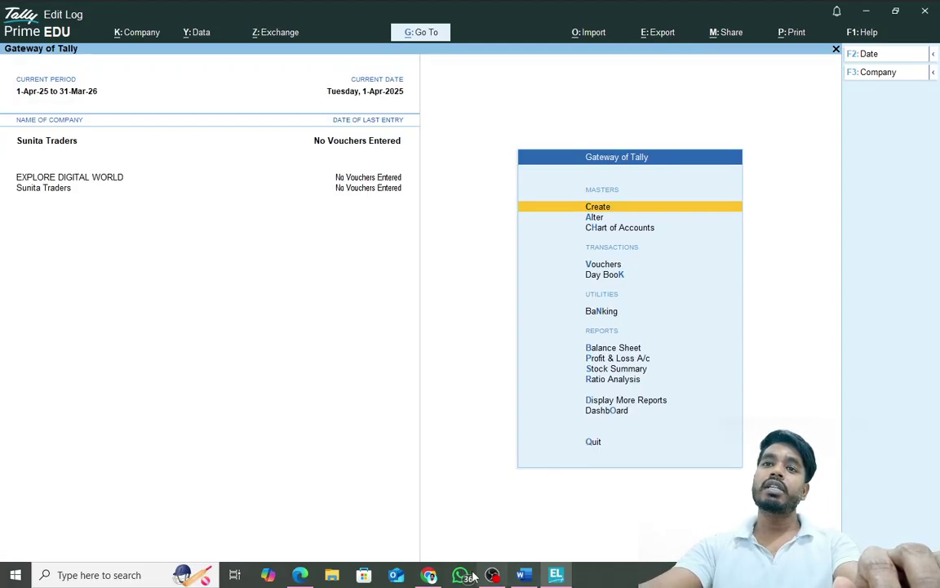
Switch to Word and review Transaction 1's accounts involved, applicable rules and journal entry
{"action": "left_click", "coordinate": [523, 575]}
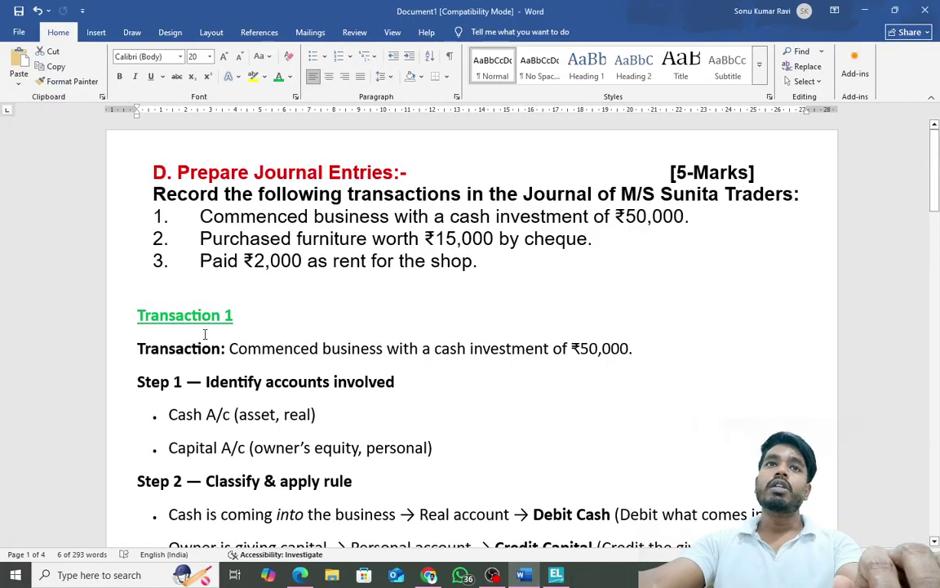
{"action": "left_click_drag", "start_coordinate": [936, 182], "coordinate": [938, 209]}
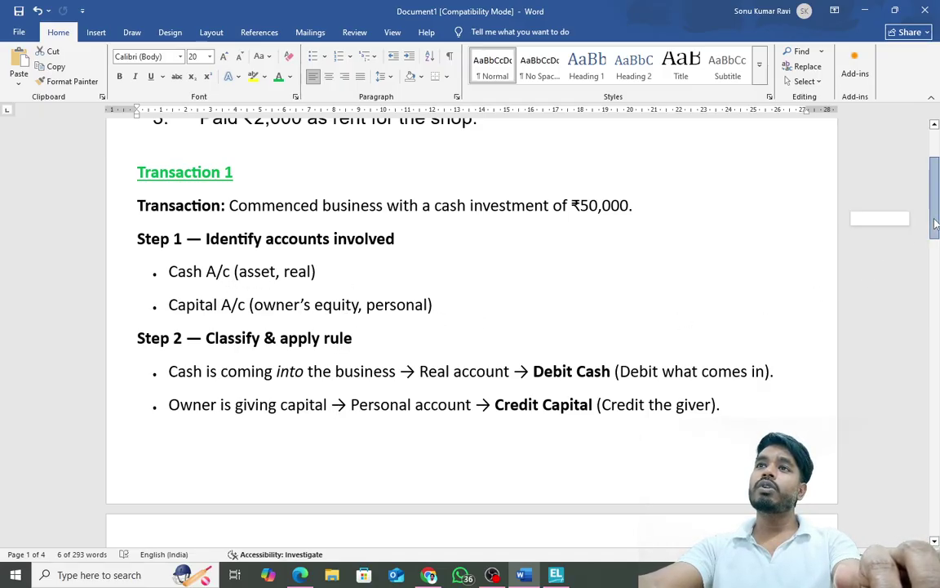
{"action": "left_click_drag", "start_coordinate": [936, 224], "coordinate": [935, 241]}
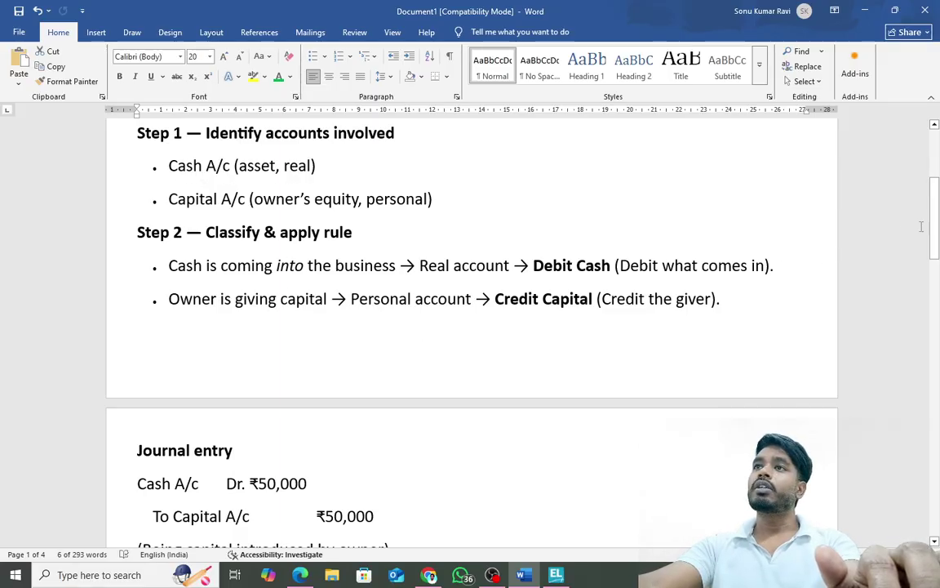
{"action": "left_click_drag", "start_coordinate": [935, 219], "coordinate": [935, 249]}
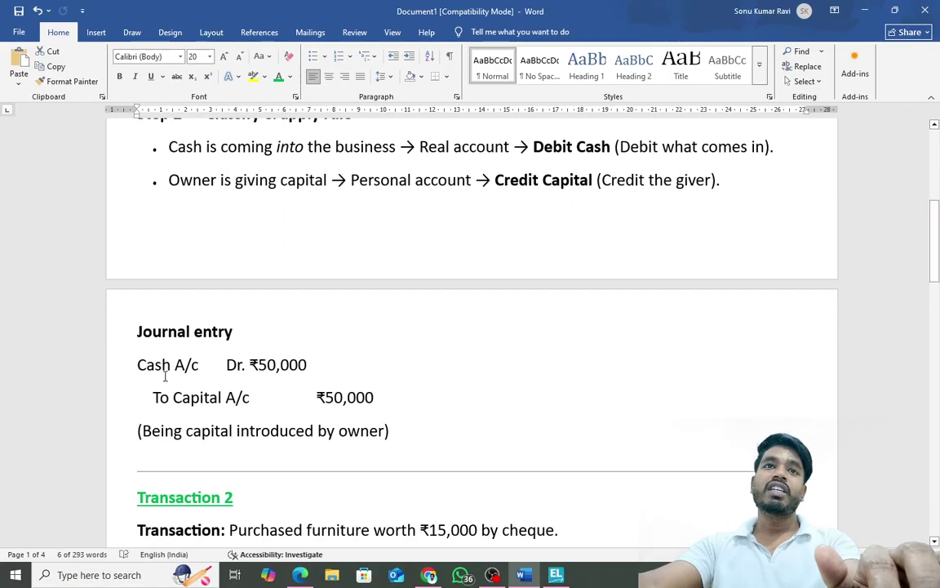
Switch to TallyPrime, open a journal voucher for Sunita Traders and begin a new ledger for its debit line
{"action": "left_click", "coordinate": [556, 575]}
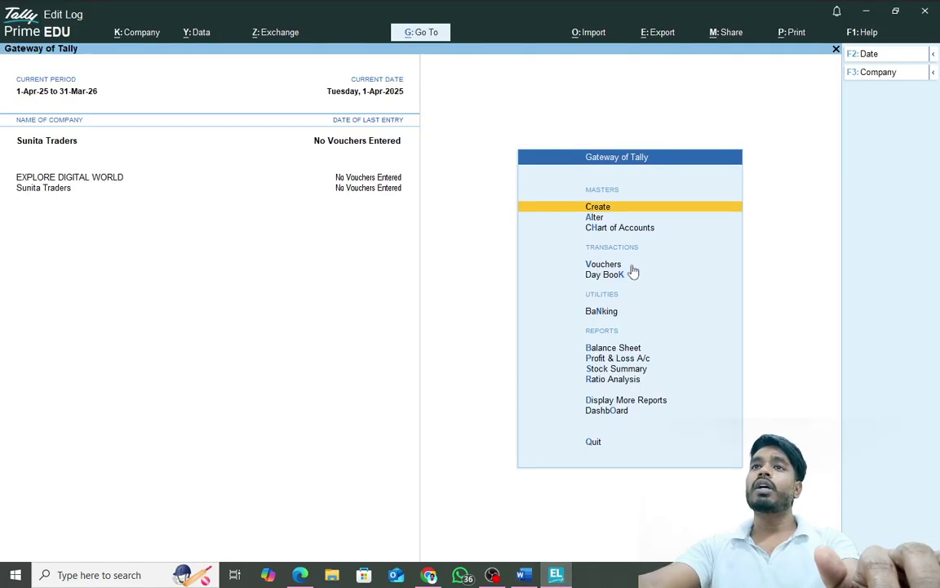
{"action": "left_click", "coordinate": [606, 266]}
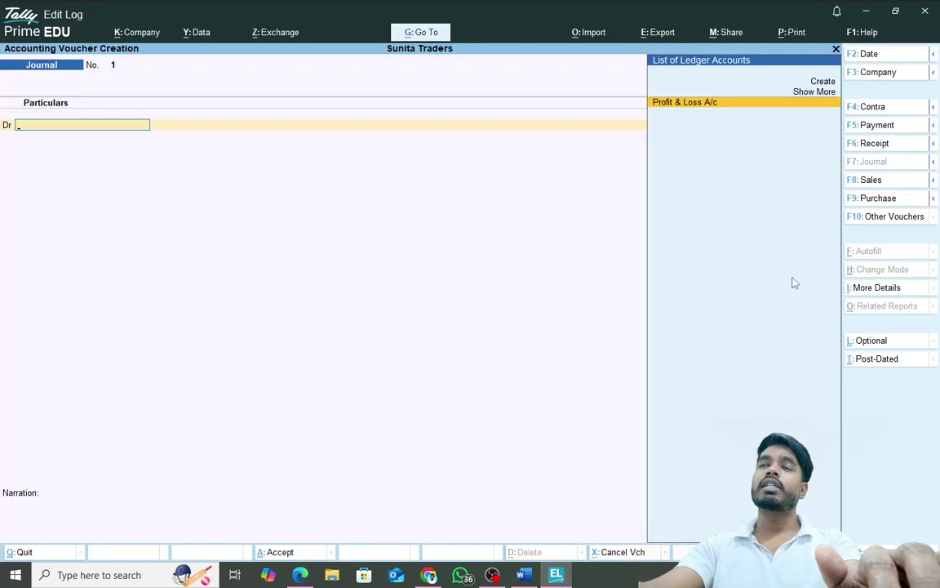
{"action": "key", "text": "Up"}
{"action": "key", "text": "Up"}
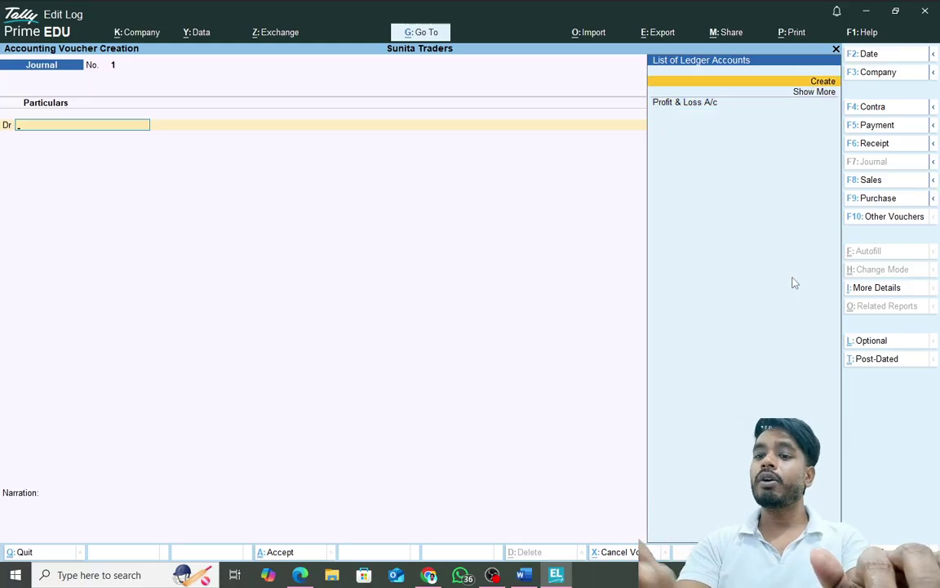
{"action": "key", "text": "Return"}
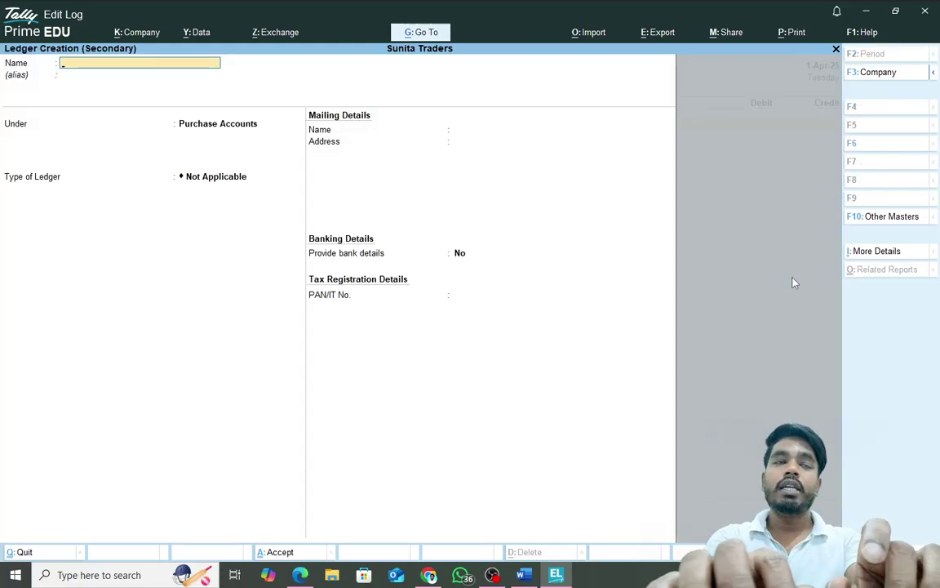
Create the ledger Cash A/c under the Cash-in-Hand group and debit it with 50000 in the journal voucher
{"action": "type", "text": "Cash a"}
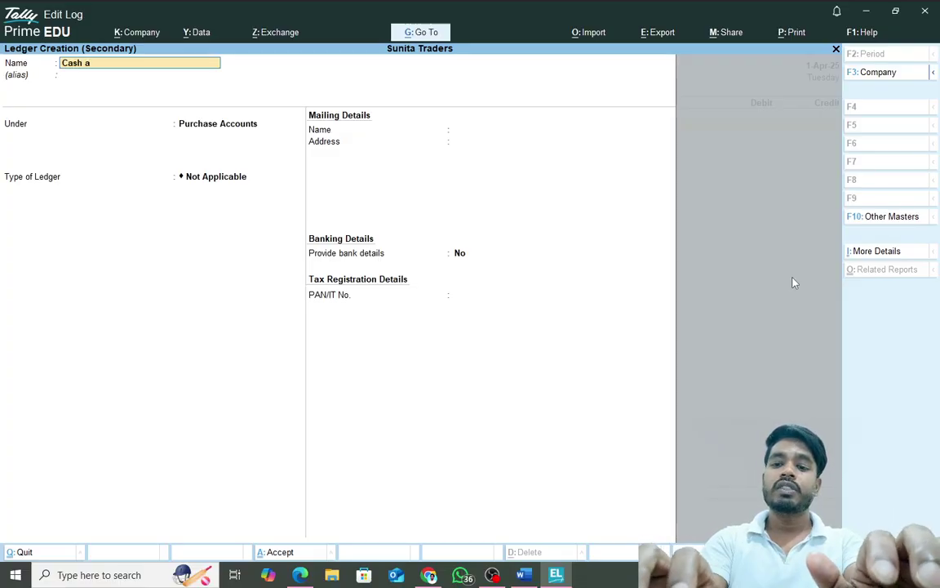
{"action": "key", "text": "BackSpace"}
{"action": "type", "text": "A/c"}
{"action": "key", "text": "Return"}
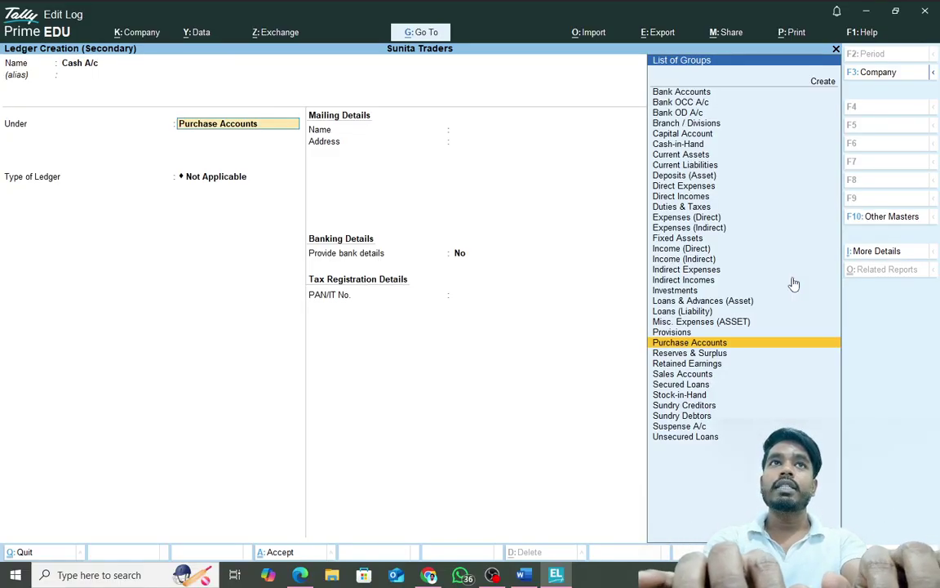
{"action": "type", "text": "Ca"}
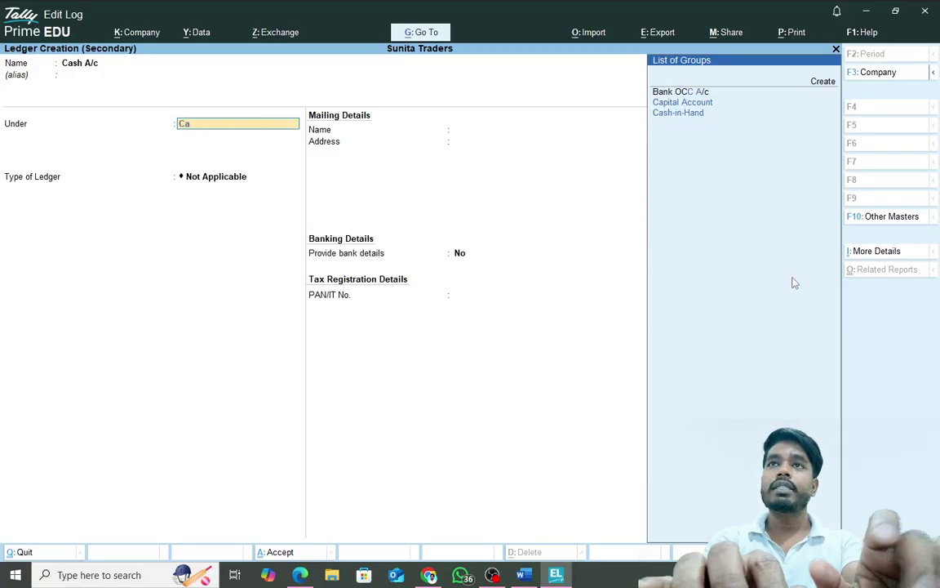
{"action": "key", "text": "Down"}
{"action": "key", "text": "Return"}
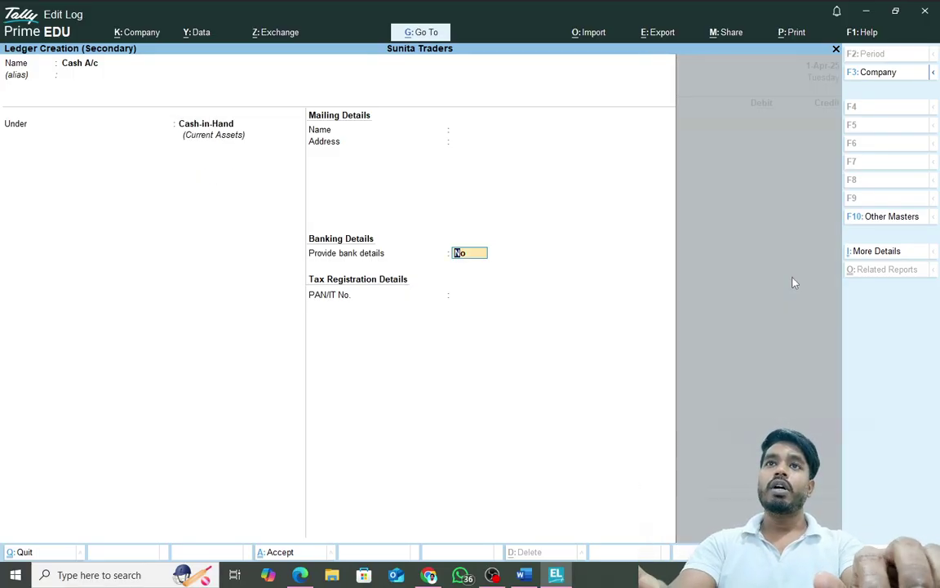
{"action": "key", "text": "Return"}
{"action": "key", "text": "Return"}
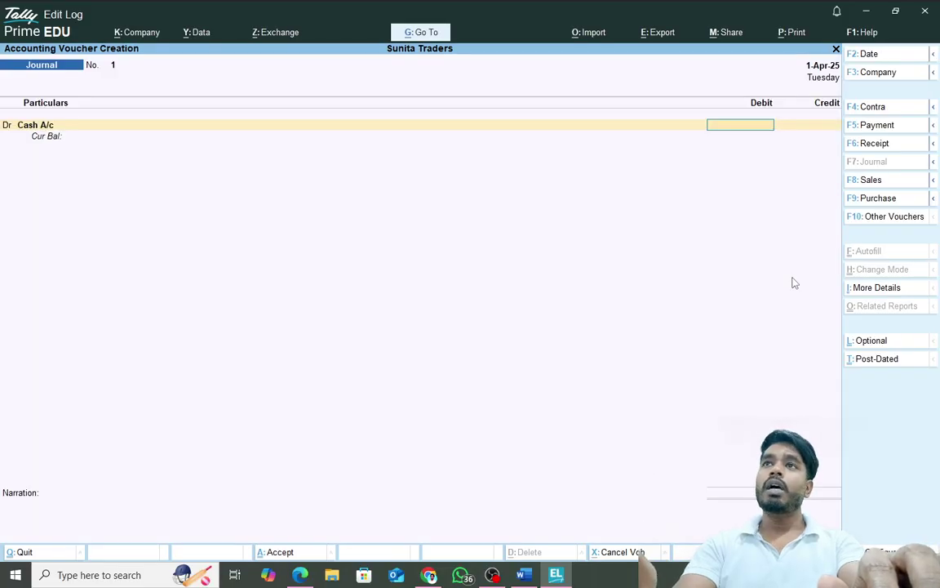
{"action": "type", "text": "50000"}
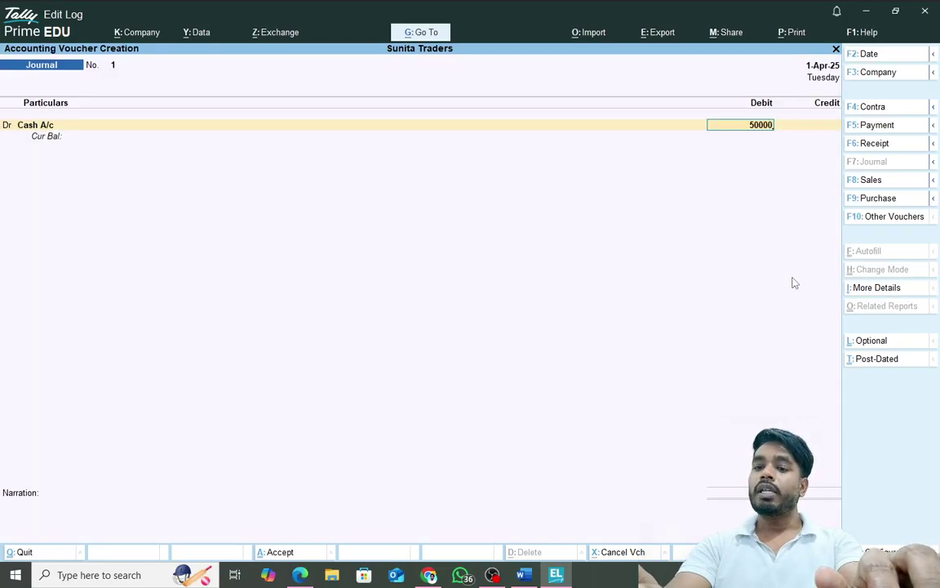
{"action": "key", "text": "Return"}
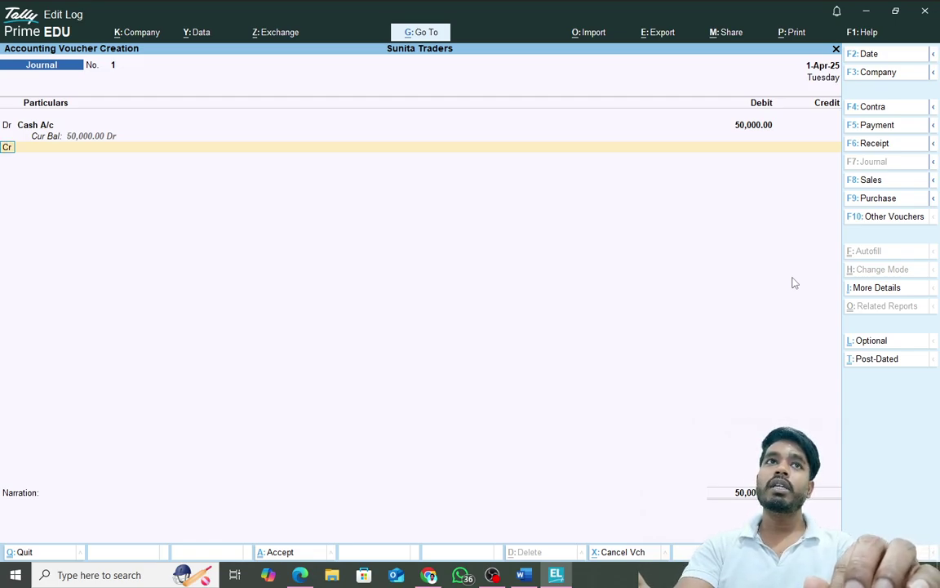
Begin a new ledger for the journal voucher's credit line, named Capital A/c and placed under the Capital Account group
{"action": "key", "text": "Return"}
{"action": "key", "text": "Up"}
{"action": "key", "text": "Up"}
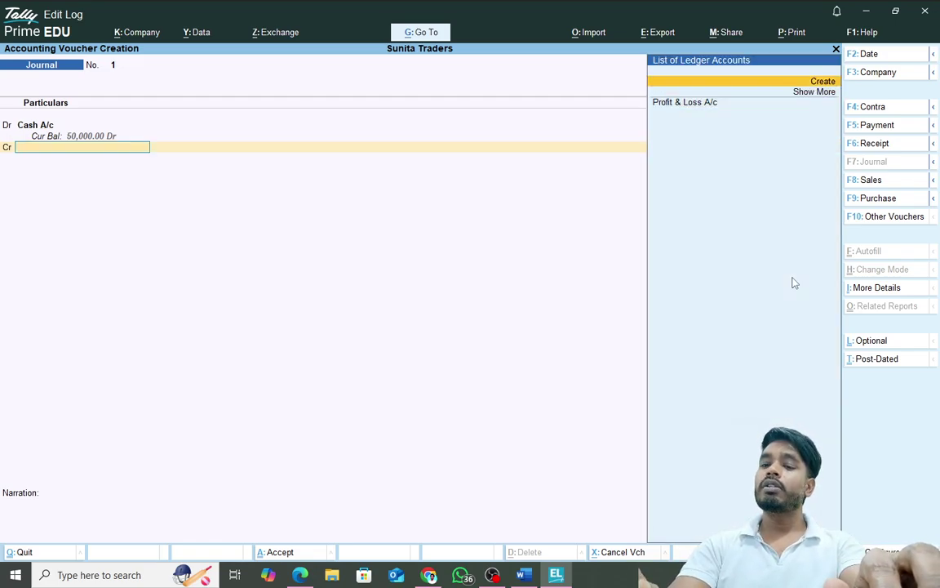
{"action": "key", "text": "Return"}
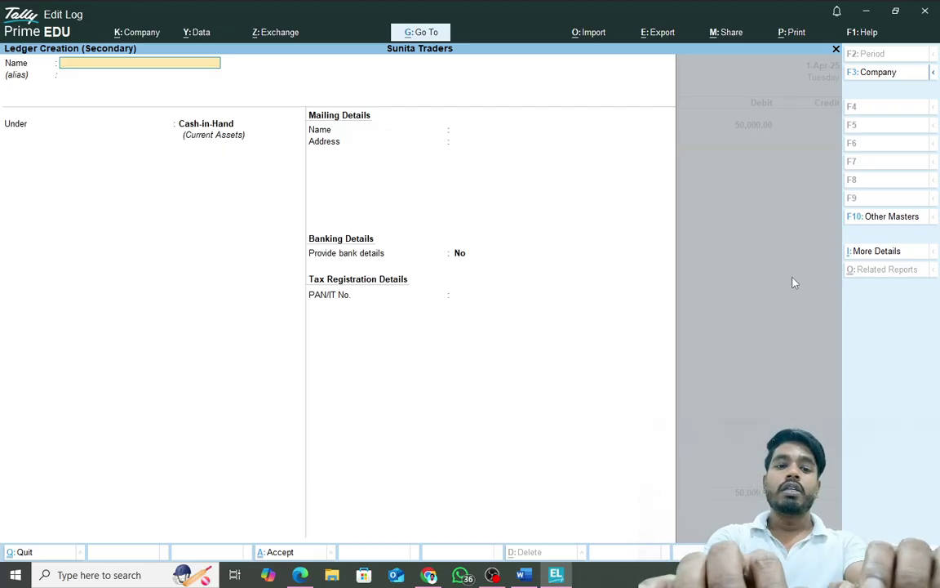
{"action": "type", "text": "Capital"}
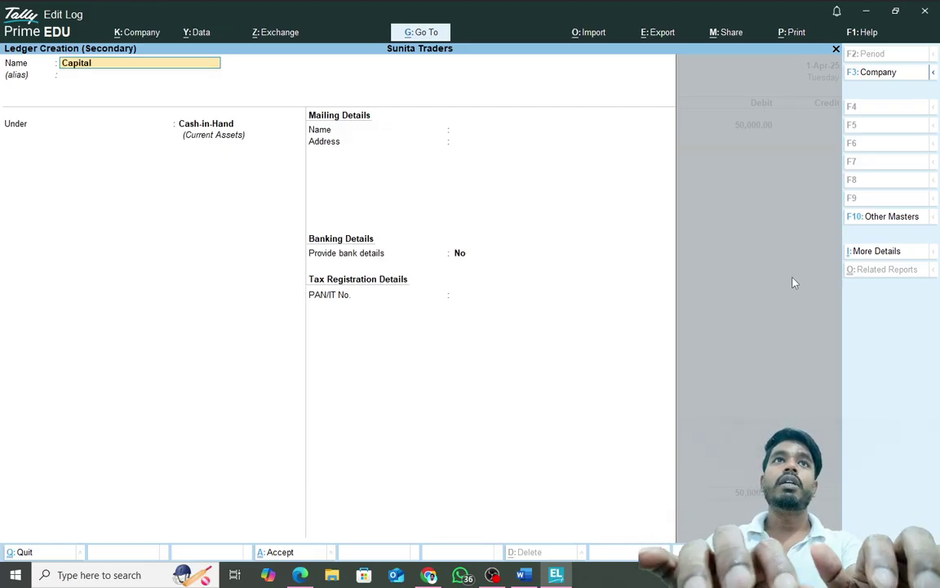
{"action": "type", "text": " a/c"}
{"action": "key", "text": "Return"}
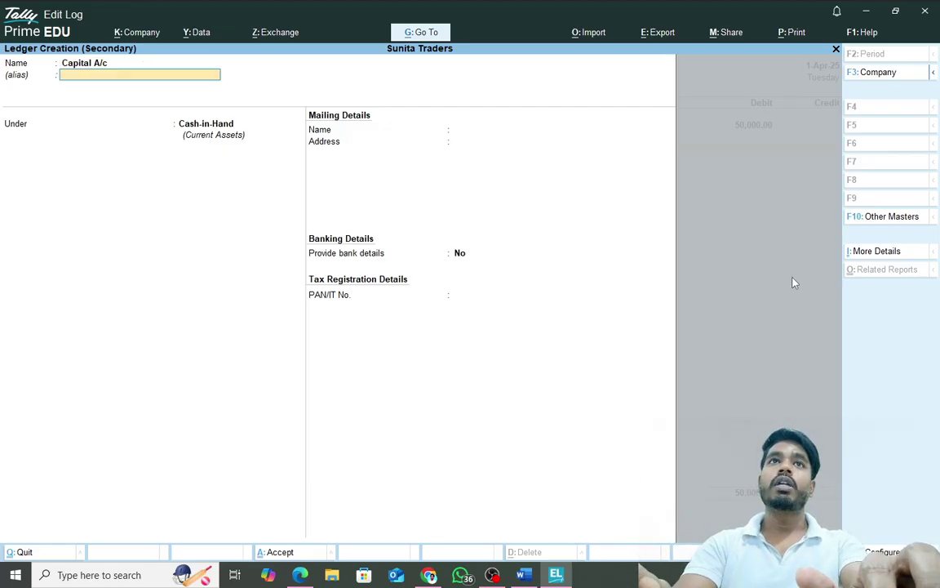
{"action": "key", "text": "Return"}
{"action": "type", "text": "Ca"}
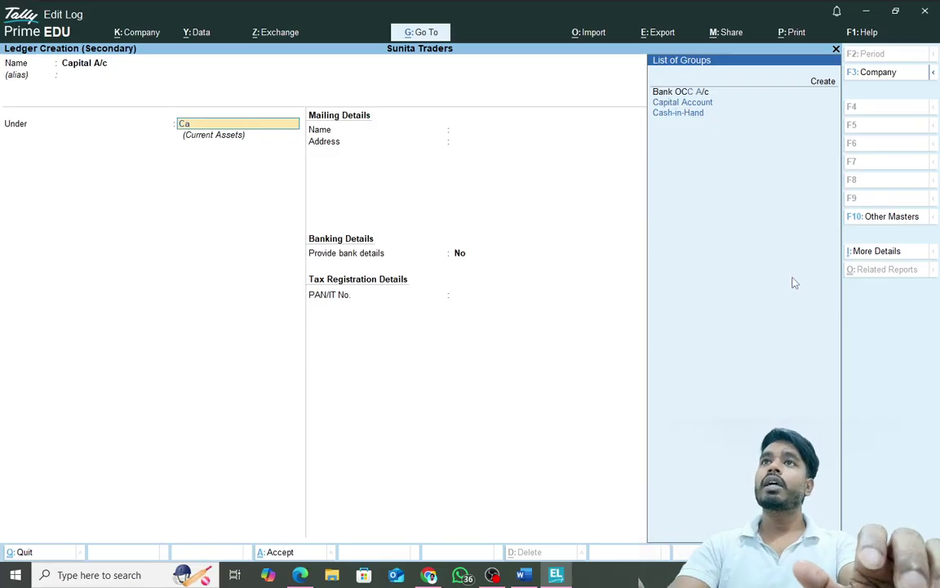
{"action": "key", "text": "Return"}
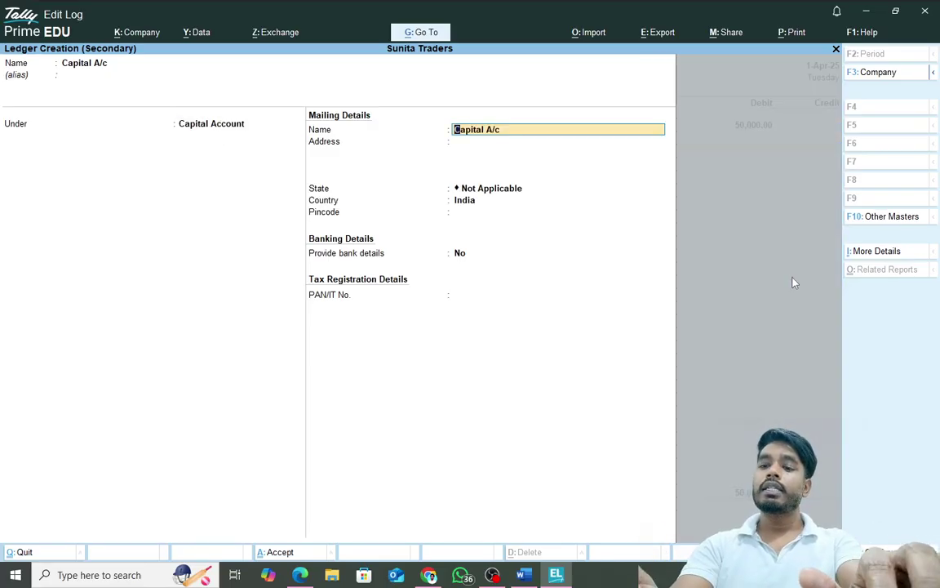
Save the Capital A/c ledger with its default mailing and banking details and credit it with 50,000 in the voucher
{"action": "key", "text": "Return"}
{"action": "key", "text": "Return"}
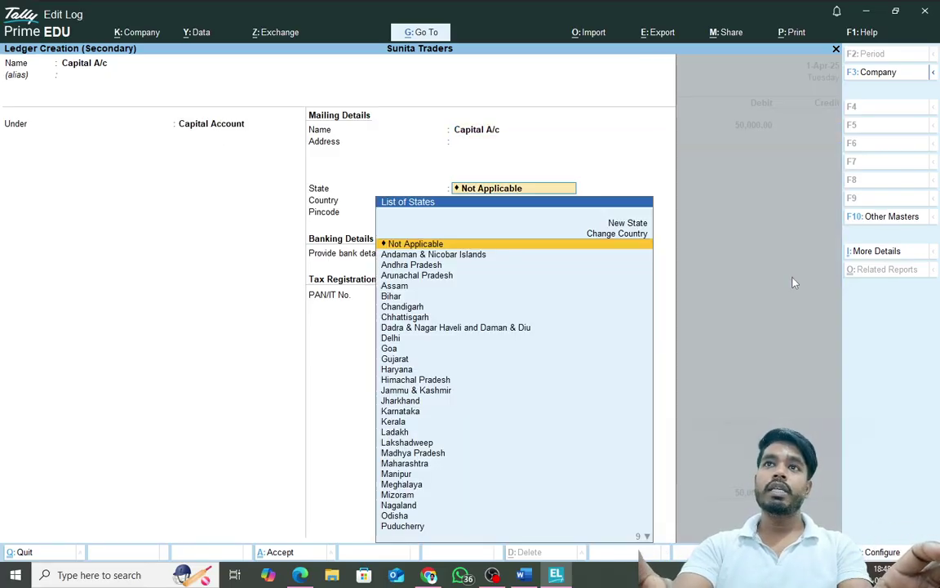
{"action": "key", "text": "Return"}
{"action": "key", "text": "Return"}
{"action": "key", "text": "Return"}
{"action": "key", "text": "Return"}
{"action": "key", "text": "Return"}
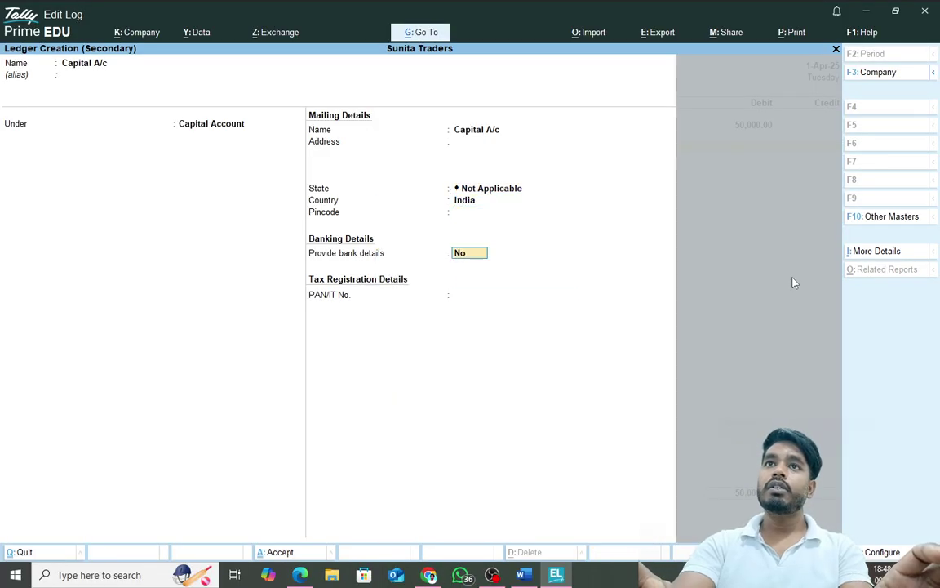
{"action": "key", "text": "Return"}
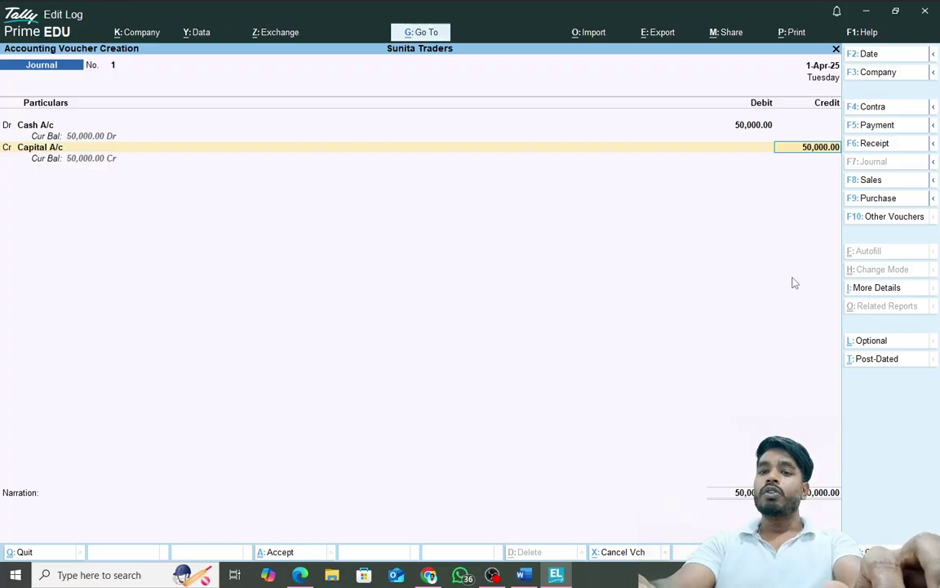
{"action": "key", "text": "Return"}
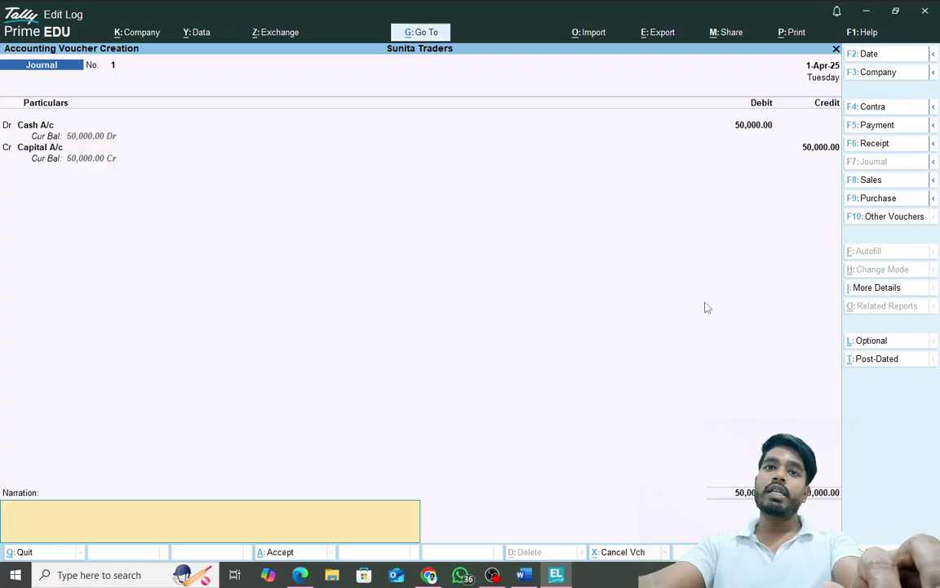
Copy the narration "Being capital introduced by owner" from Word into the TallyPrime journal voucher and save the voucher
{"action": "left_click", "coordinate": [523, 575]}
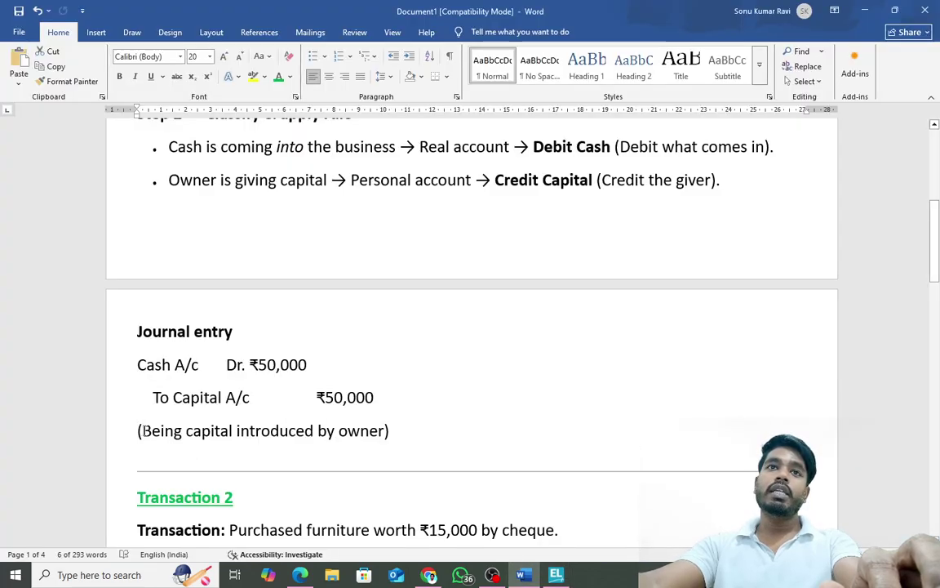
{"action": "left_click_drag", "start_coordinate": [143, 432], "coordinate": [383, 432]}
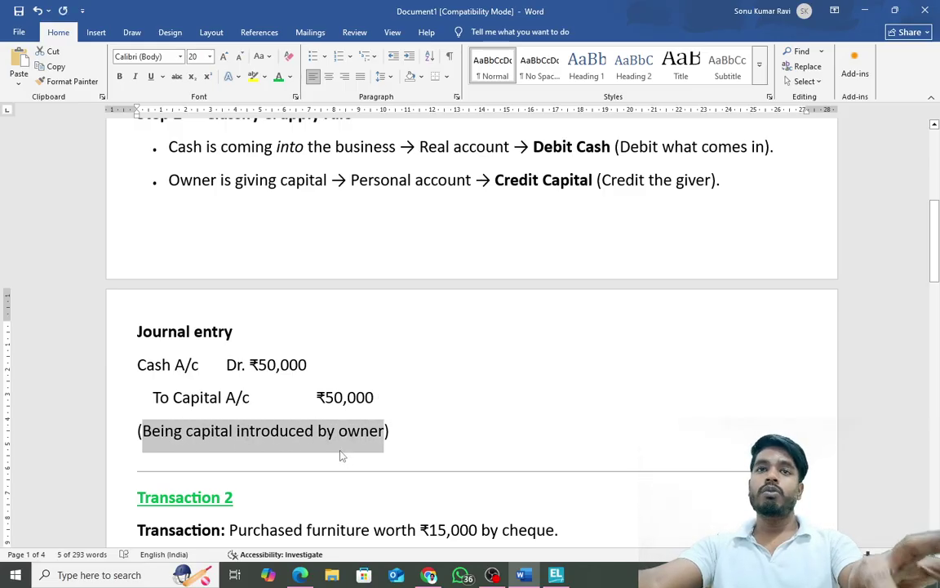
{"action": "key", "text": "alt+Tab"}
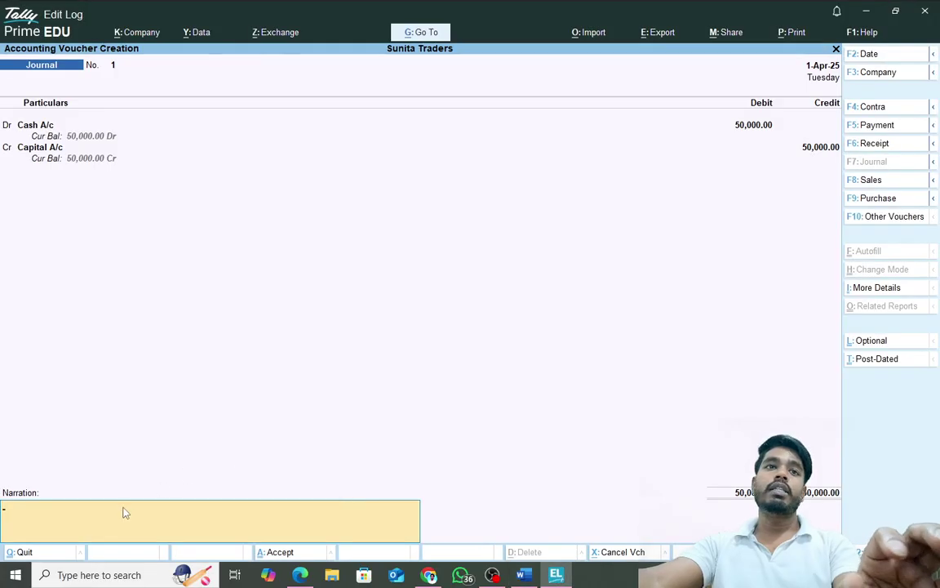
{"action": "key", "text": "ctrl+alt+v"}
{"action": "type", "text": "."}
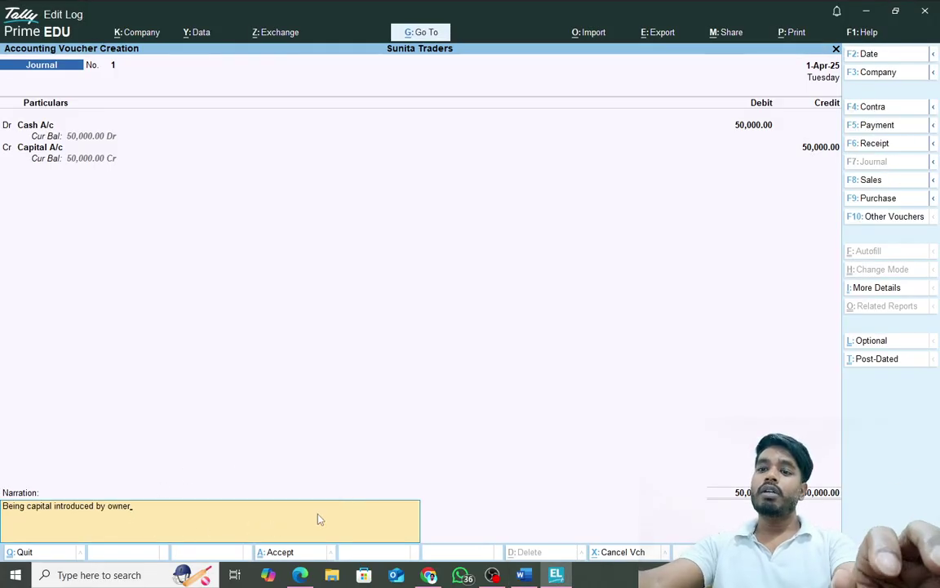
{"action": "key", "text": "Return"}
{"action": "key", "text": "Return"}
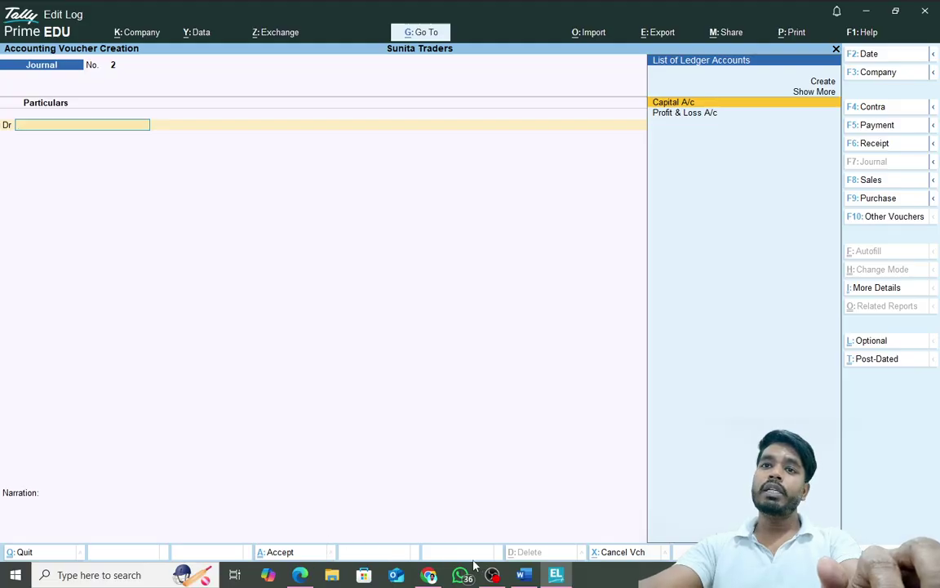
Switch to Word and review Transaction 2's accounts involved, applicable rules and journal entry
{"action": "left_click", "coordinate": [525, 575]}
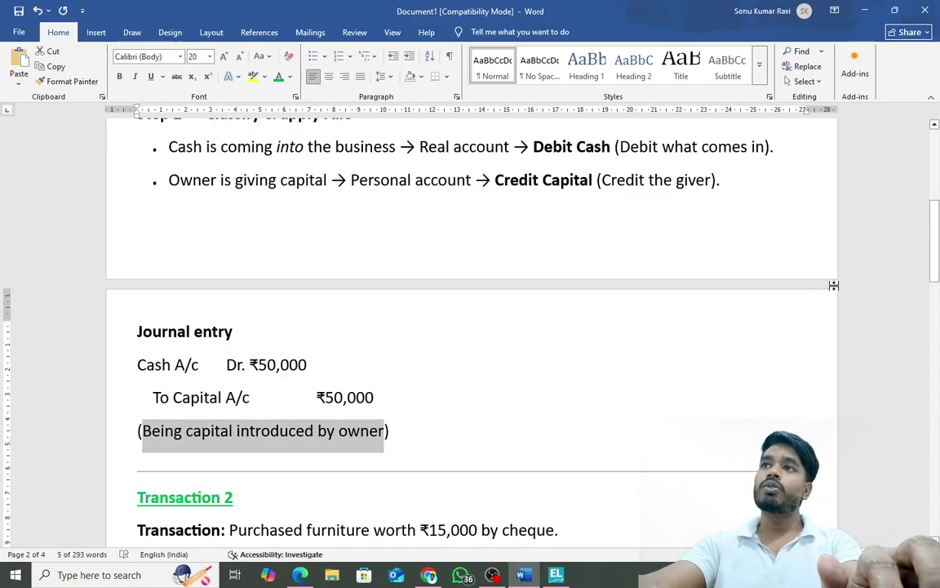
{"action": "left_click_drag", "start_coordinate": [936, 255], "coordinate": [936, 329]}
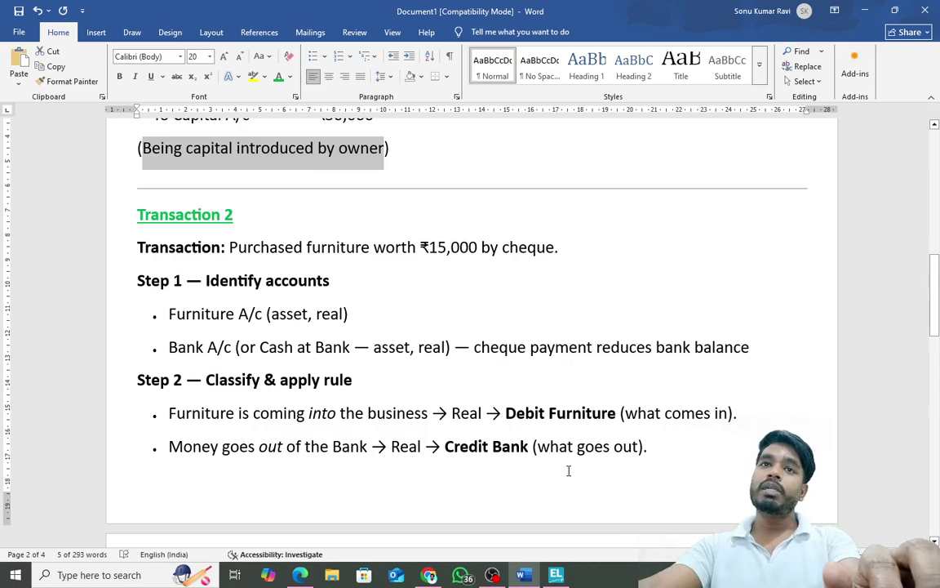
{"action": "left_click_drag", "start_coordinate": [937, 310], "coordinate": [938, 351]}
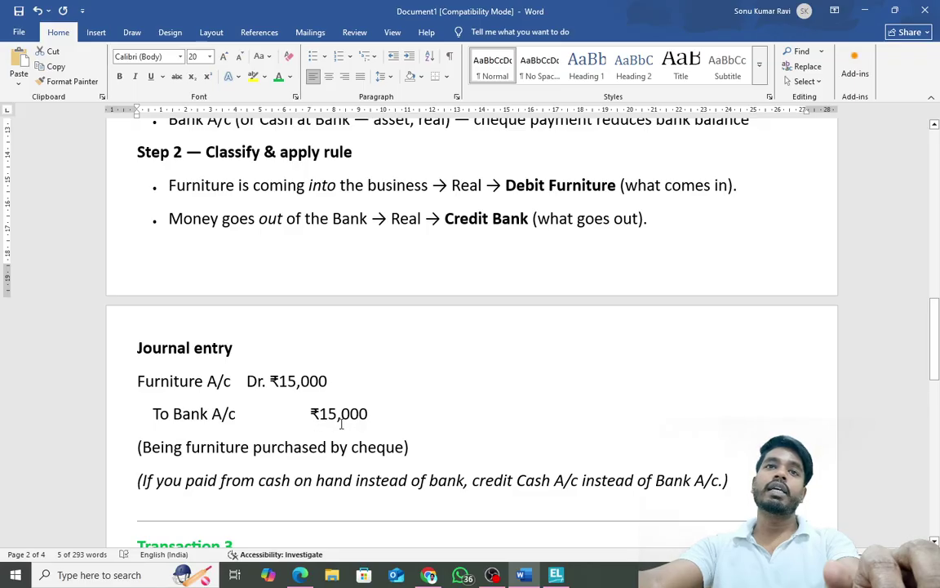
Switch to TallyPrime and begin a new ledger named Furniture A/c for the second journal voucher's debit line
{"action": "left_click", "coordinate": [552, 576]}
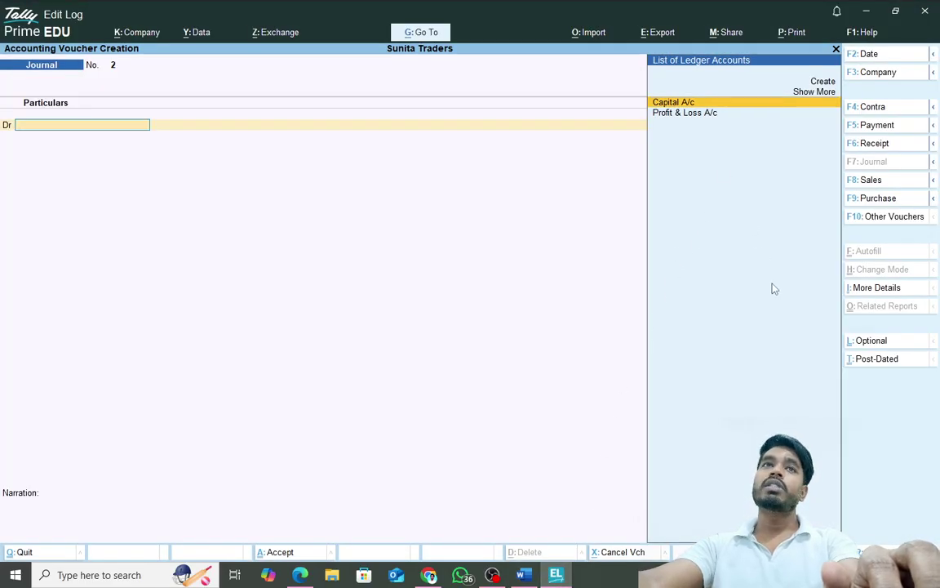
{"action": "key", "text": "Up"}
{"action": "key", "text": "Return"}
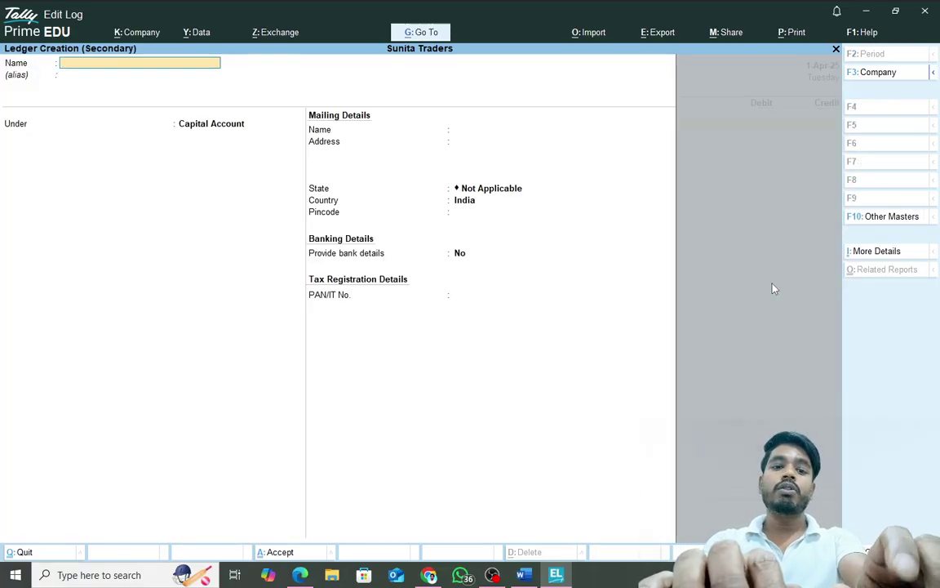
{"action": "type", "text": "Furn"}
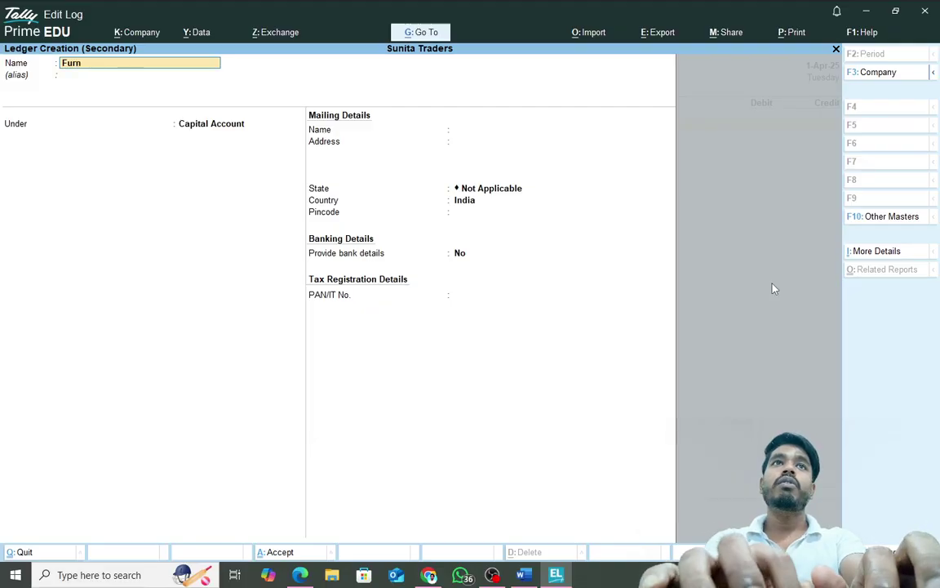
{"action": "type", "text": "iture a"}
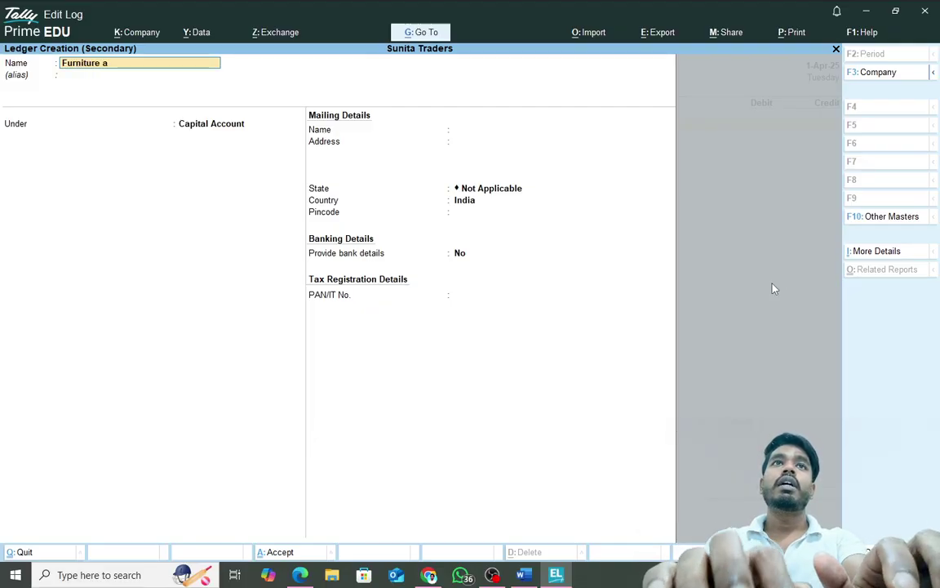
{"action": "type", "text": "/c"}
{"action": "key", "text": "Return"}
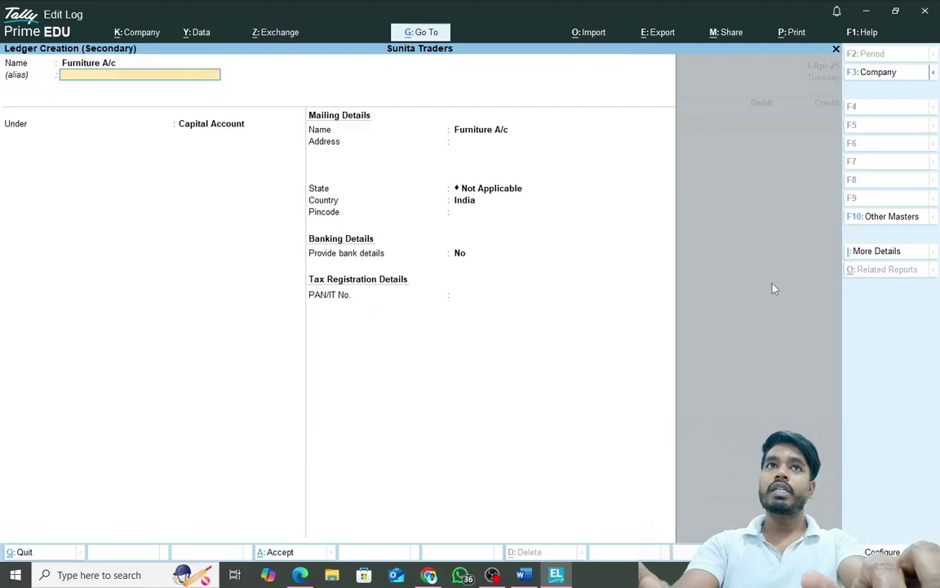
Place the Furniture A/c ledger under Purchase Accounts, keep its type as Not Applicable and save it
{"action": "key", "text": "Return"}
{"action": "type", "text": "pi"}
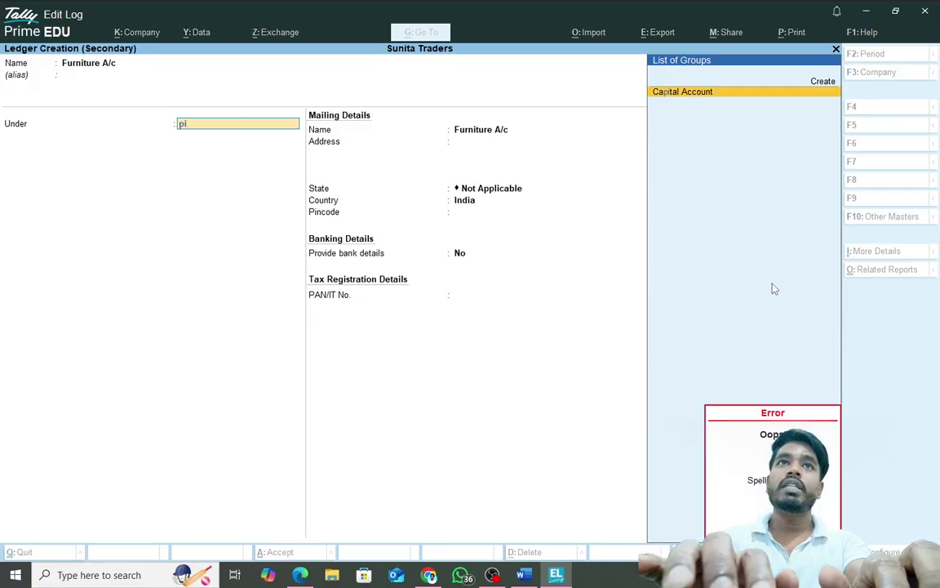
{"action": "key", "text": "BackSpace"}
{"action": "type", "text": "u"}
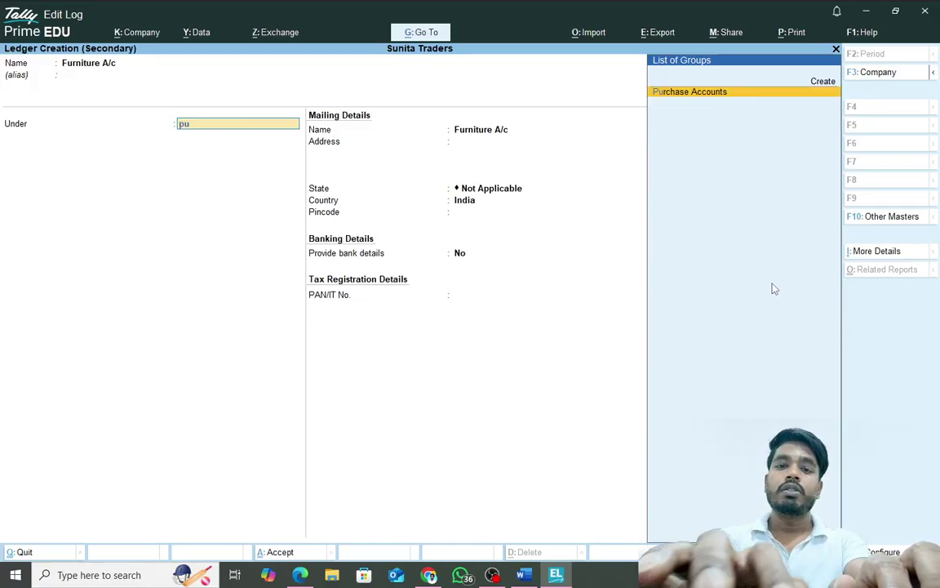
{"action": "key", "text": "Return"}
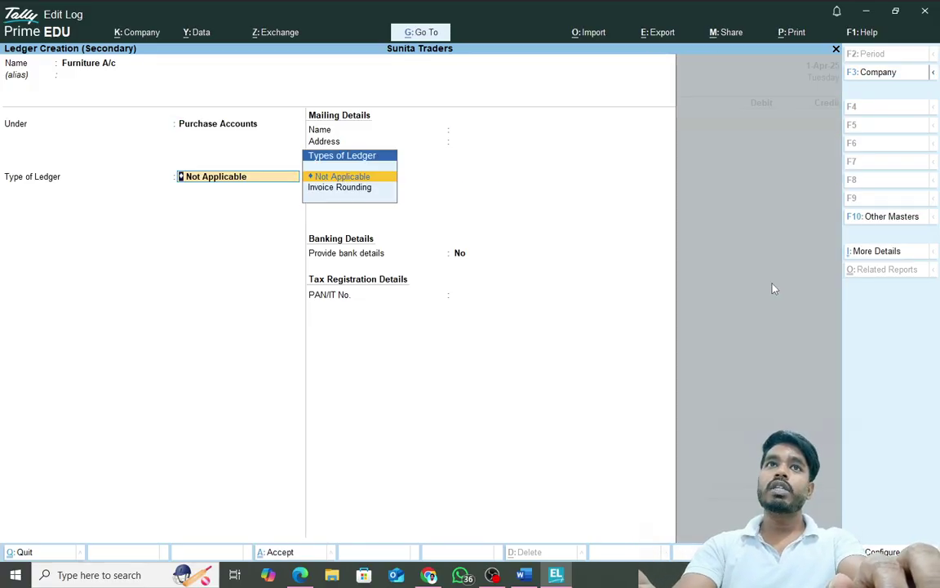
{"action": "key", "text": "Return"}
{"action": "key", "text": "Return"}
{"action": "key", "text": "Return"}
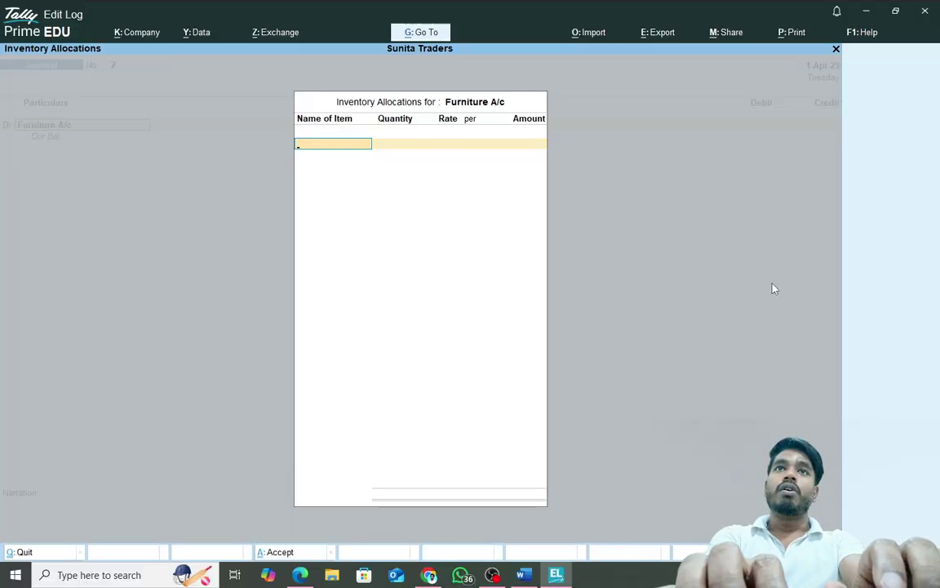
Begin a new stock item named Furniture under the Primary group in the Furniture A/c inventory allocations
{"action": "type", "text": "f"}
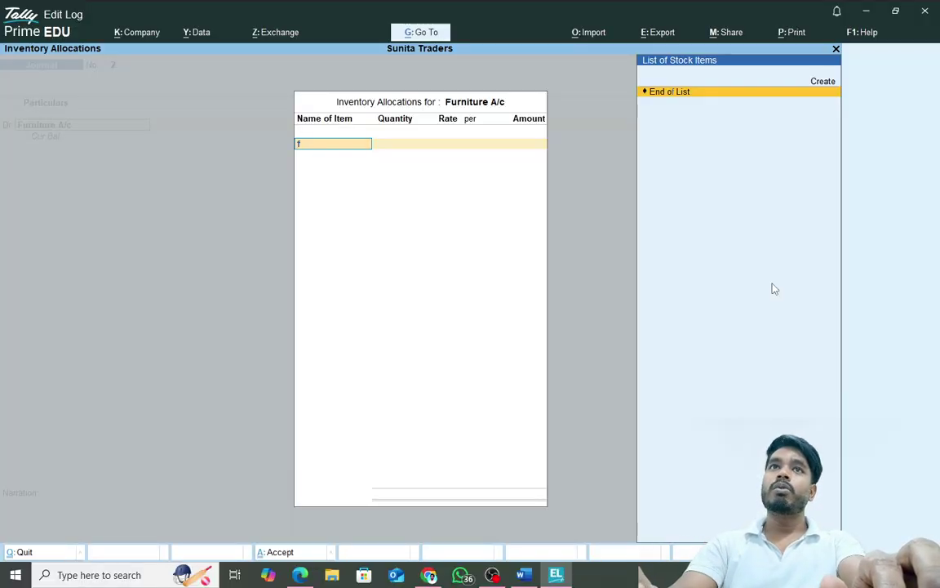
{"action": "key", "text": "Up"}
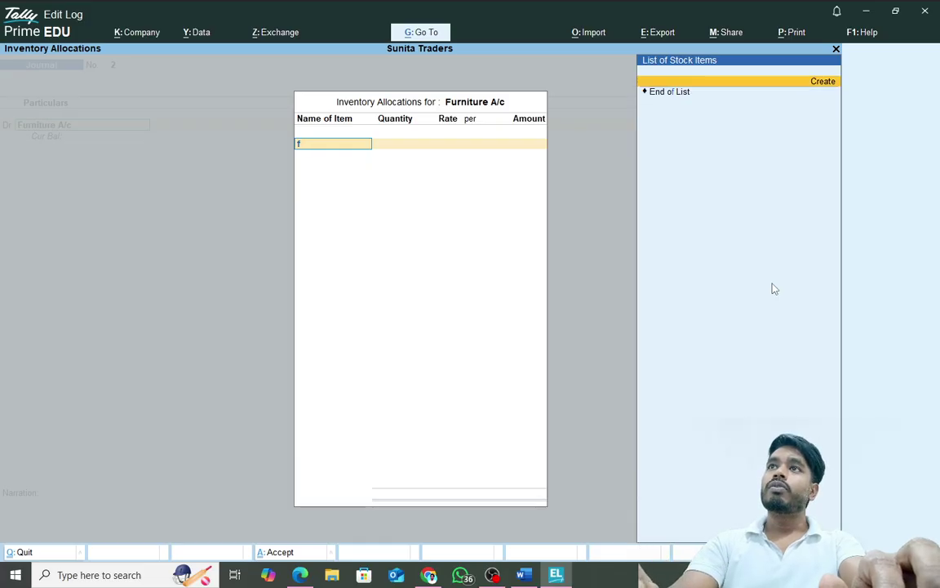
{"action": "key", "text": "Return"}
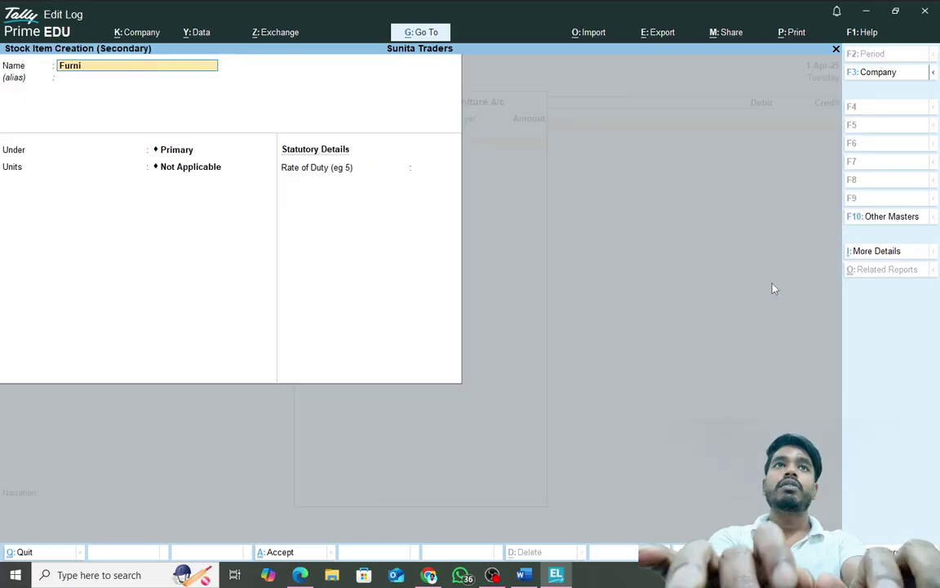
{"action": "type", "text": "Furniture"}
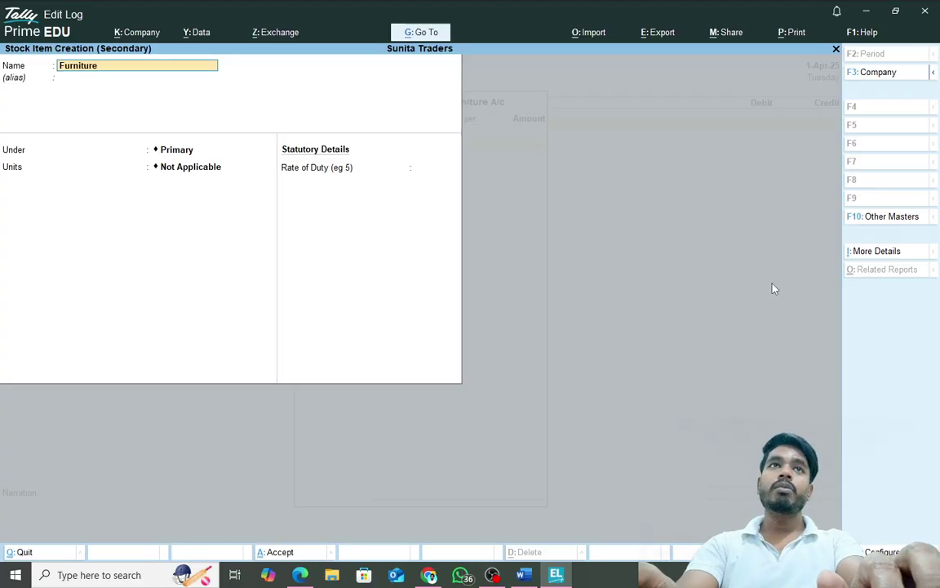
{"action": "key", "text": "Return"}
{"action": "key", "text": "Return"}
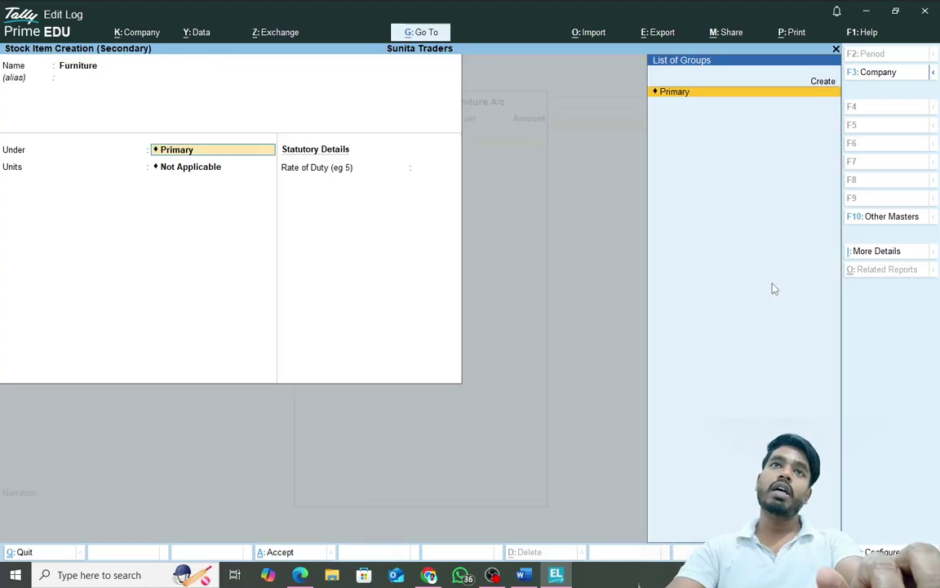
{"action": "key", "text": "Return"}
Create a simple unit pcs with the formal name Pieces, assign it to the Furniture stock item and save the item
{"action": "key", "text": "Up"}
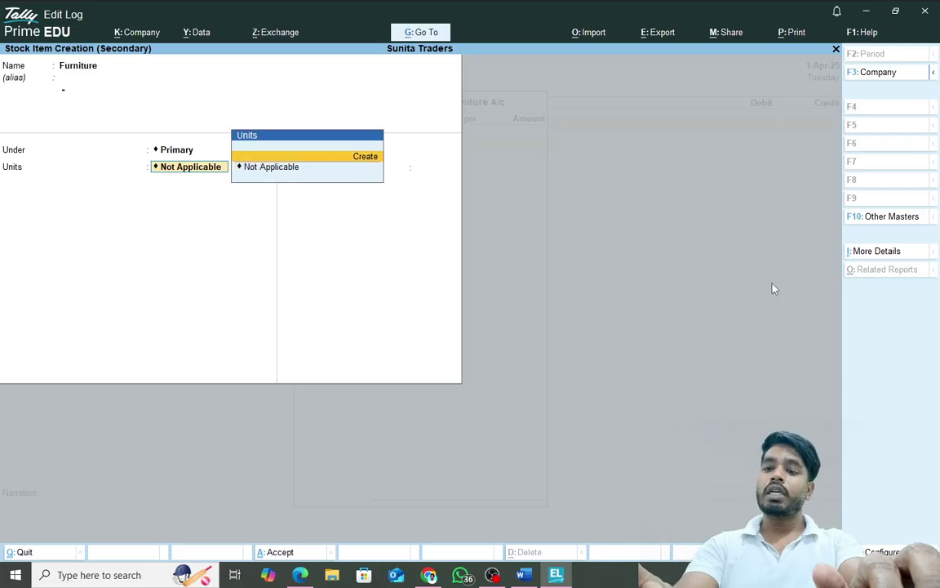
{"action": "key", "text": "Return"}
{"action": "type", "text": "pcs"}
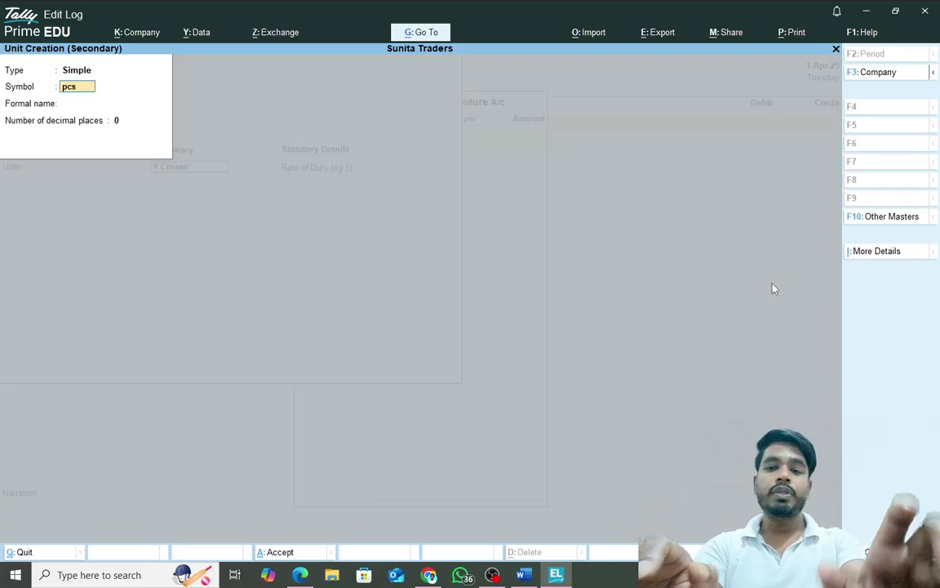
{"action": "key", "text": "Return"}
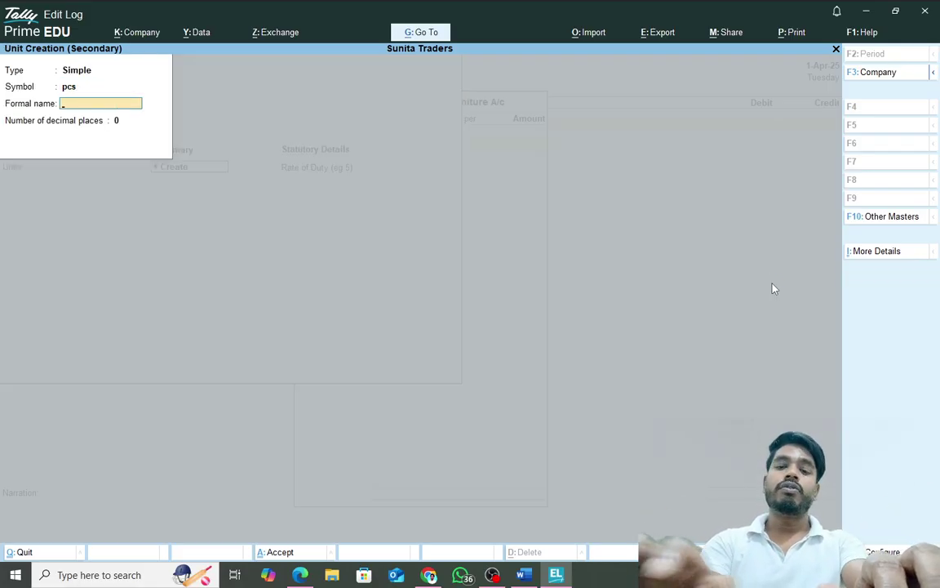
{"action": "type", "text": "Piec"}
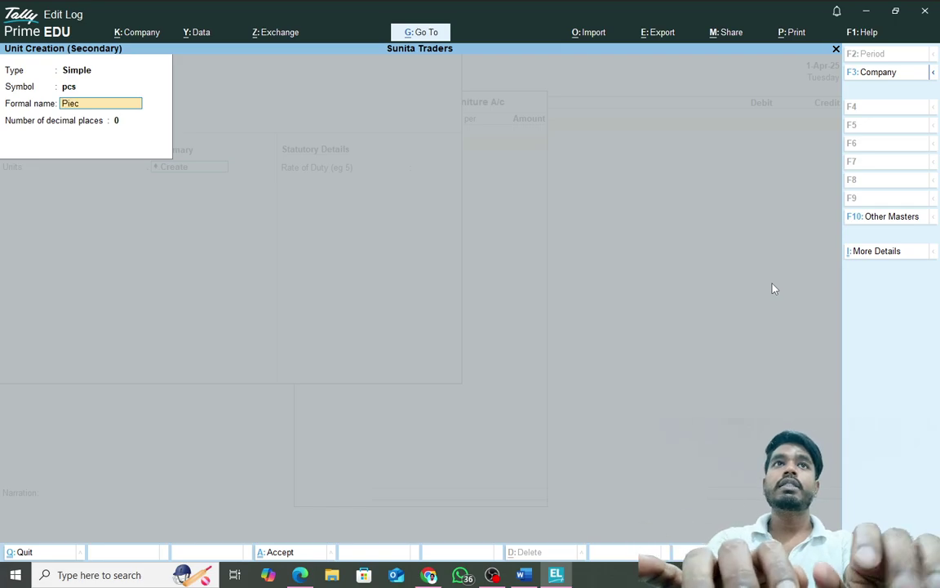
{"action": "type", "text": "es"}
{"action": "key", "text": "Return"}
{"action": "key", "text": "Return"}
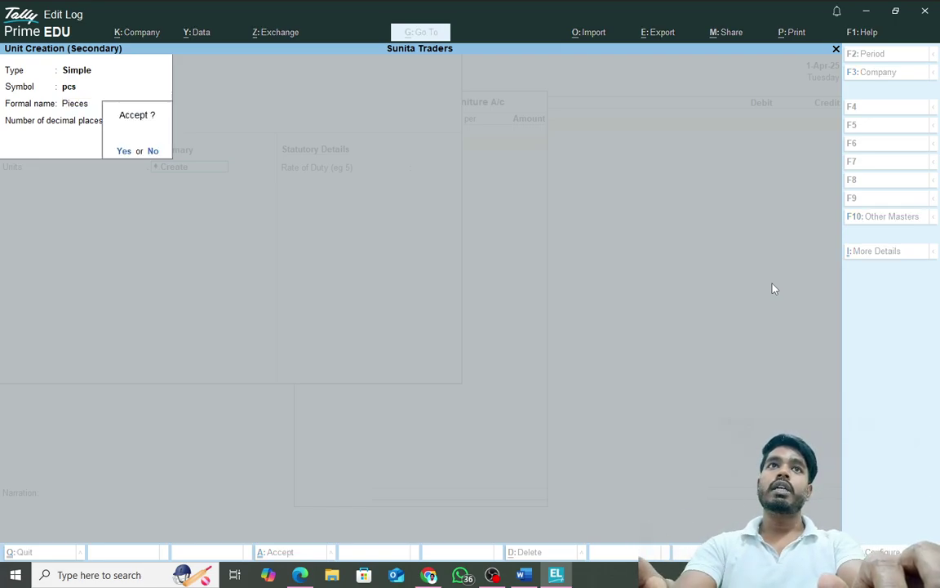
{"action": "key", "text": "Return"}
{"action": "key", "text": "Return"}
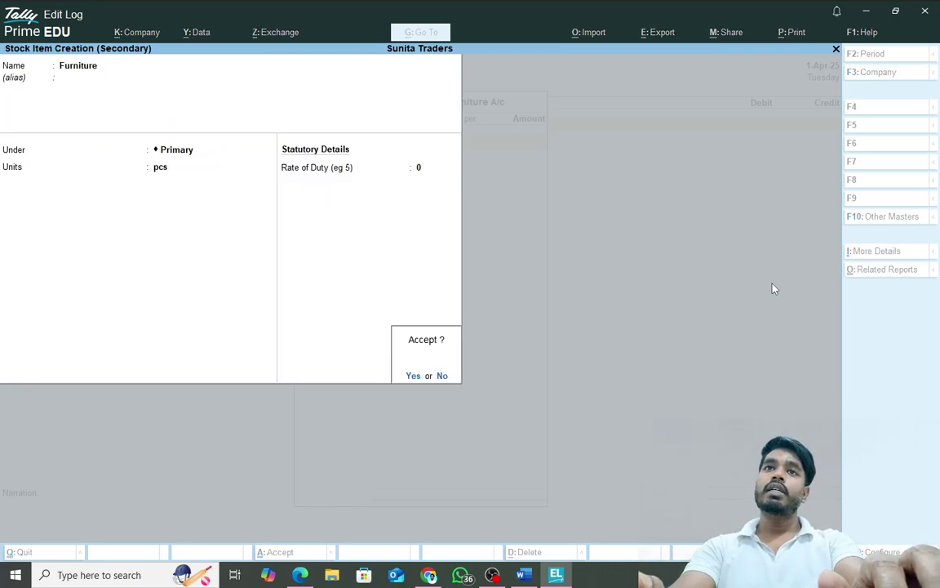
{"action": "key", "text": "Return"}
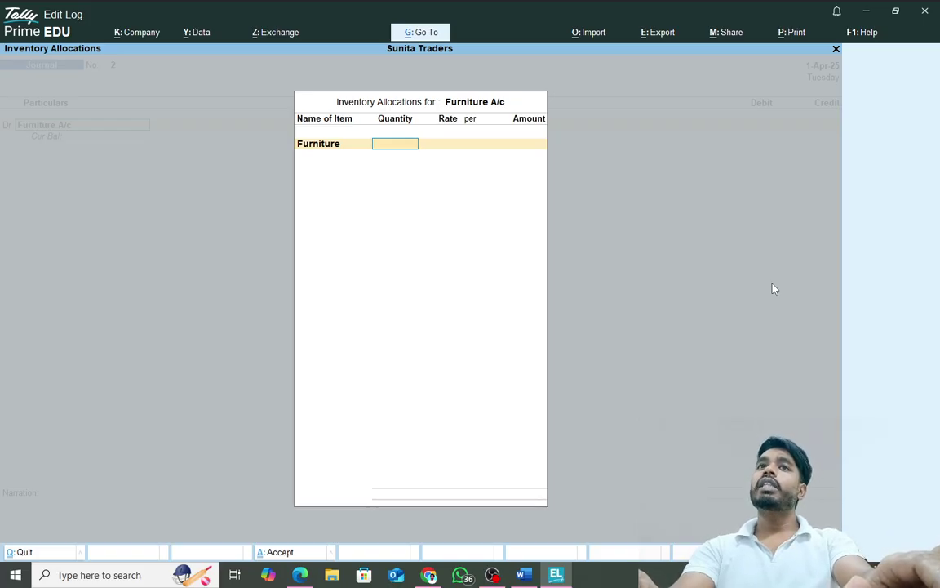
Allocate an amount of 15,000 to the Furniture item with quantity and rate left blank, and finish the inventory allocations
{"action": "key", "text": "Return"}
{"action": "type", "text": "1"}
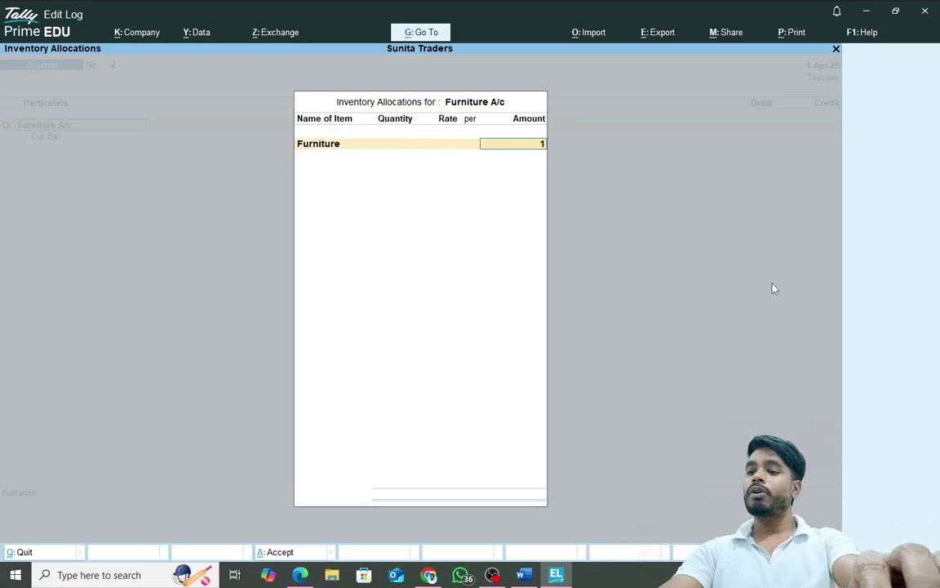
{"action": "type", "text": "5,000"}
{"action": "key", "text": "Return"}
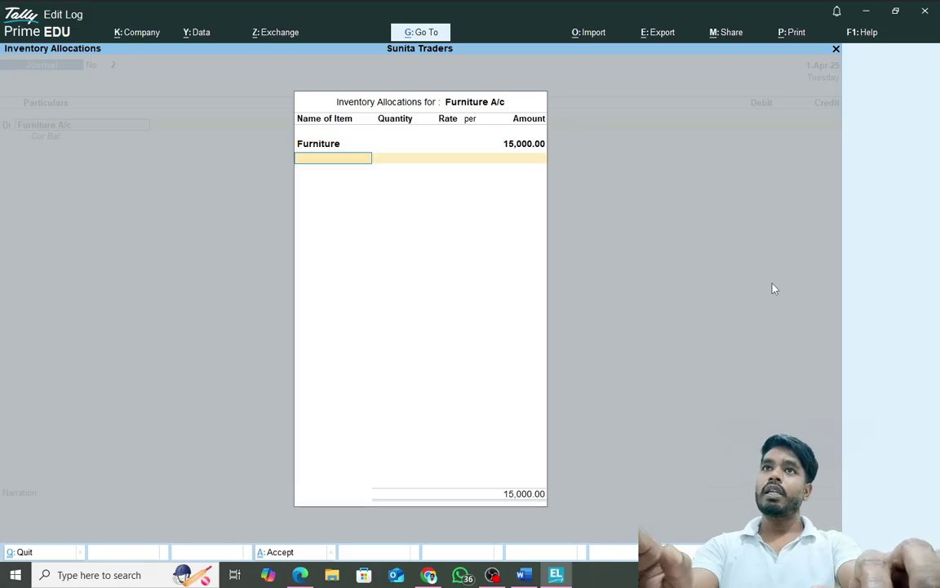
{"action": "key", "text": "Return"}
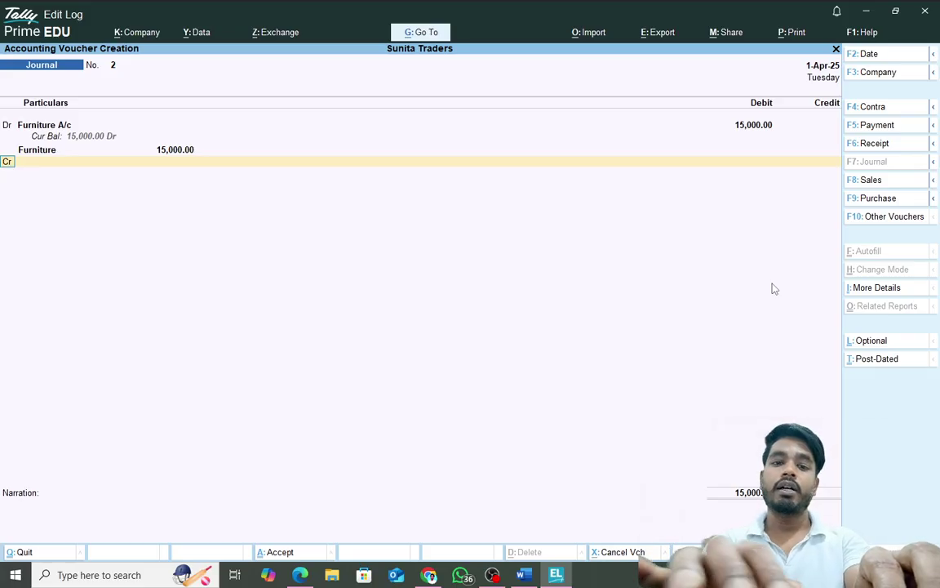
Create a ledger named Bank A/c under Bank Accounts for the voucher's credit line and save it without bank account details
{"action": "key", "text": "Return"}
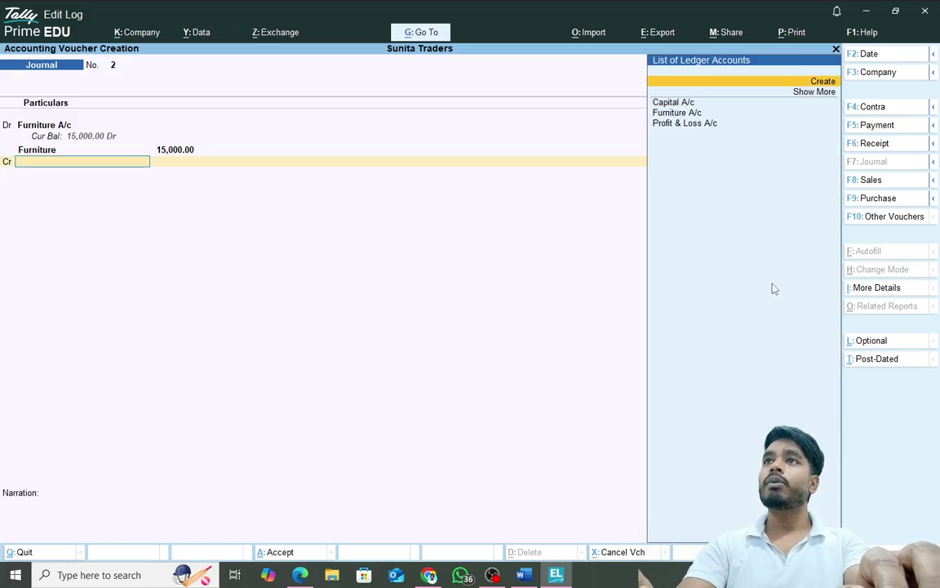
{"action": "key", "text": "alt+c"}
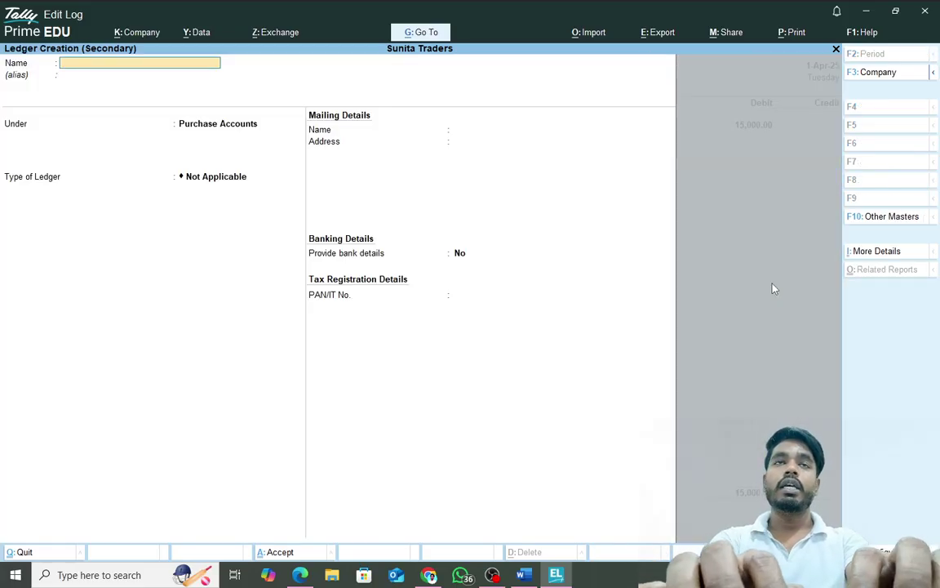
{"action": "type", "text": "Bam"}
{"action": "key", "text": "BackSpace"}
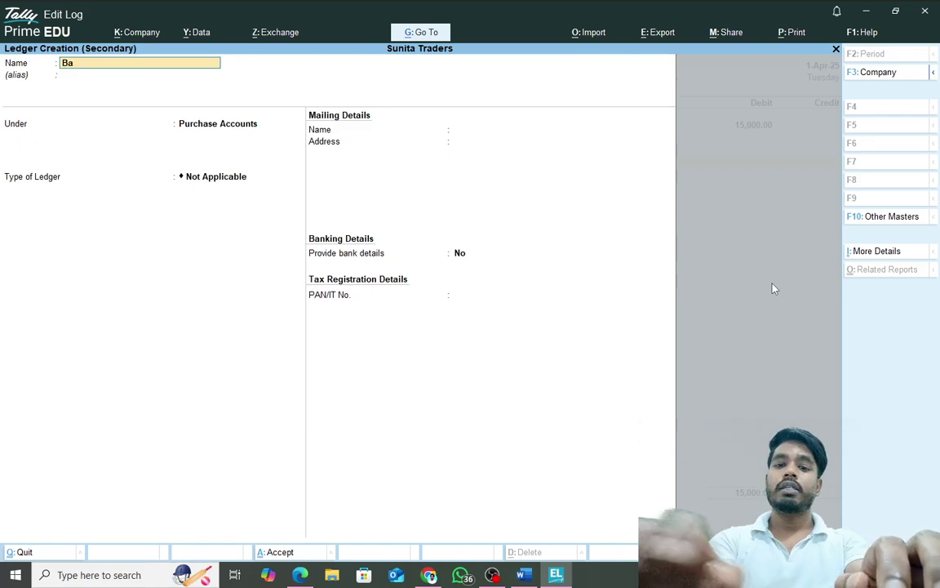
{"action": "type", "text": "nk a/c"}
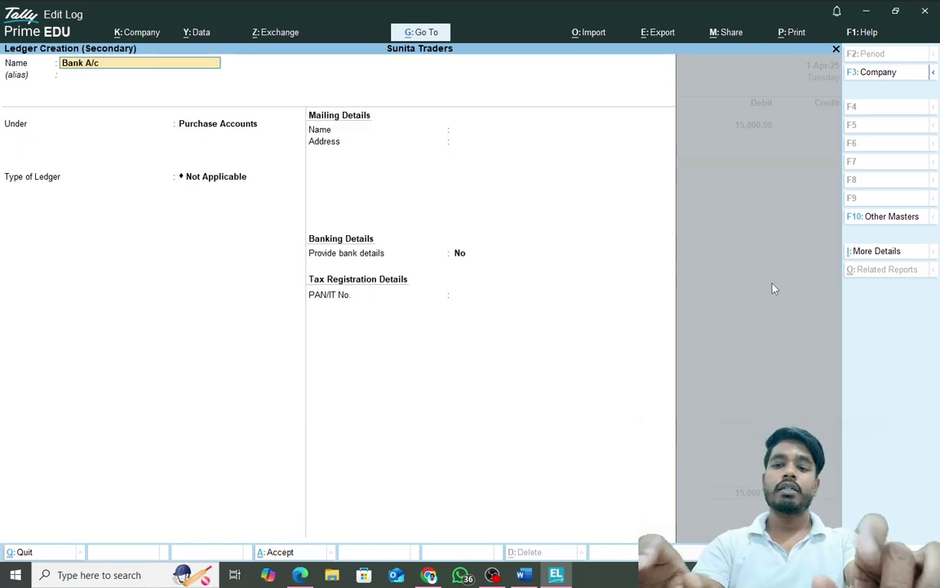
{"action": "key", "text": "Return"}
{"action": "key", "text": "Return"}
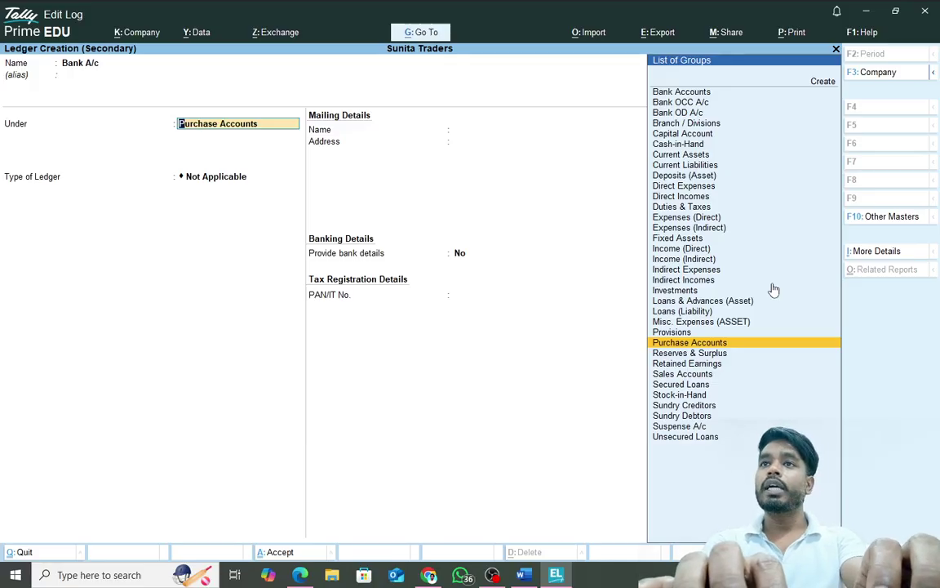
{"action": "type", "text": "Ba"}
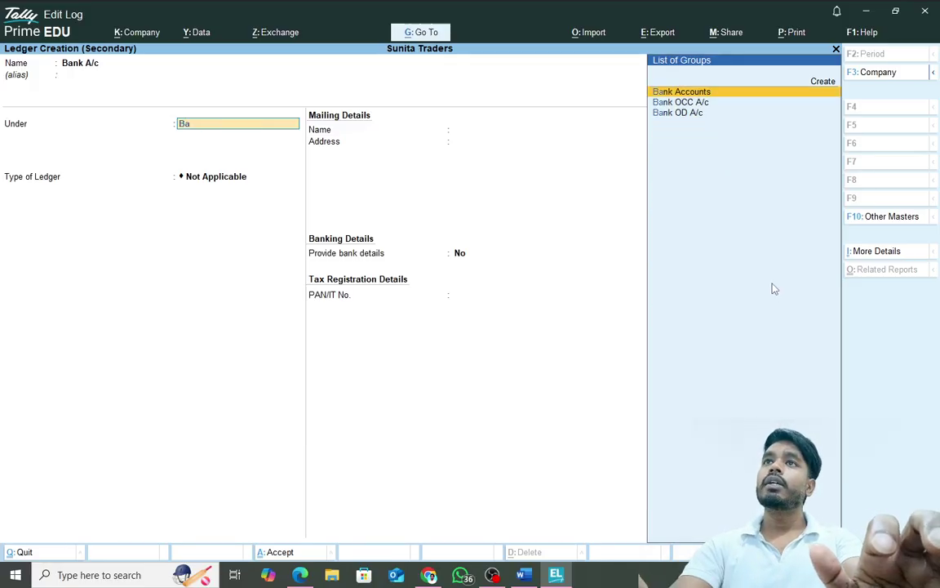
{"action": "key", "text": "Return"}
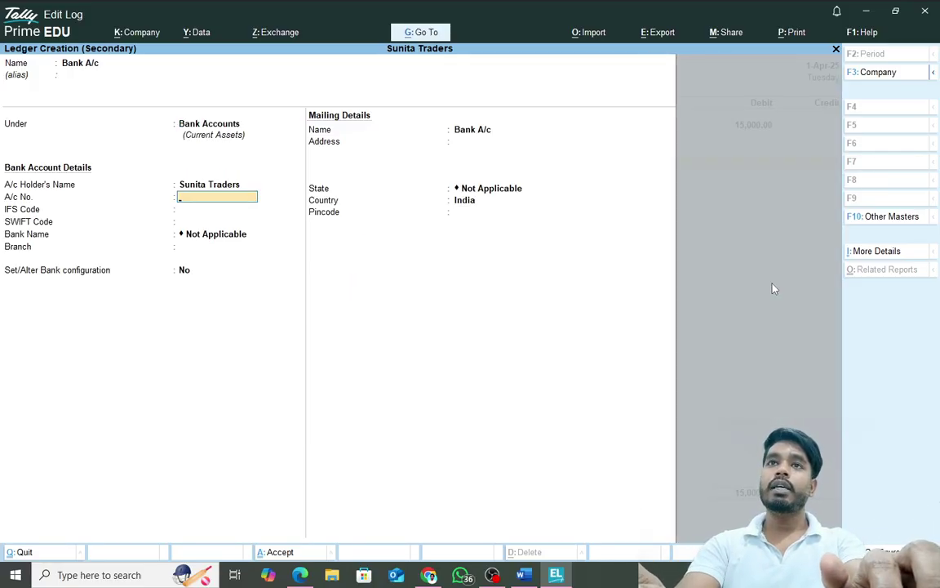
{"action": "key", "text": "ctrl+a"}
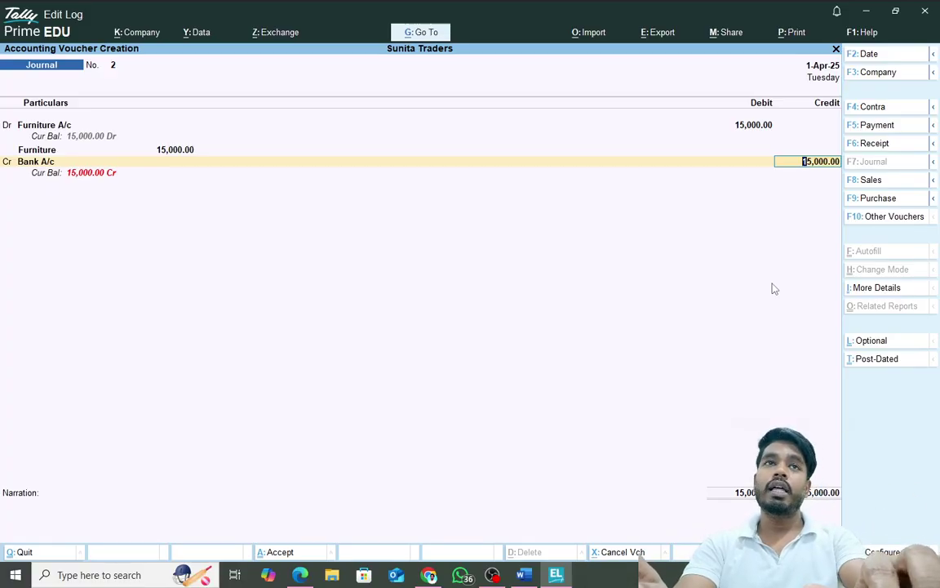
Credit Bank A/c with 15,000 and accept its bank allocation as a Cheque dated 1-Apr-25
{"action": "key", "text": "Return"}
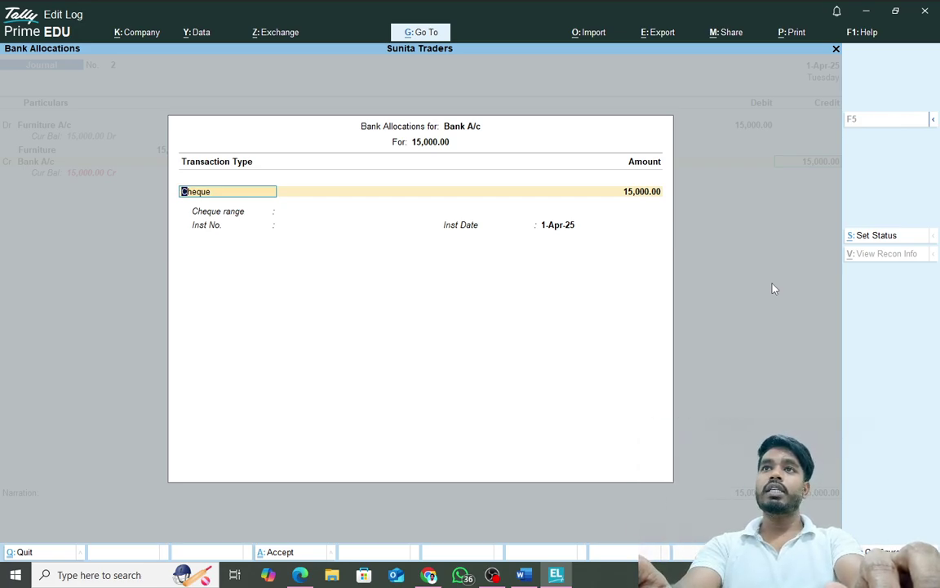
{"action": "key", "text": "Return"}
{"action": "key", "text": "Return"}
{"action": "key", "text": "Return"}
{"action": "key", "text": "Return"}
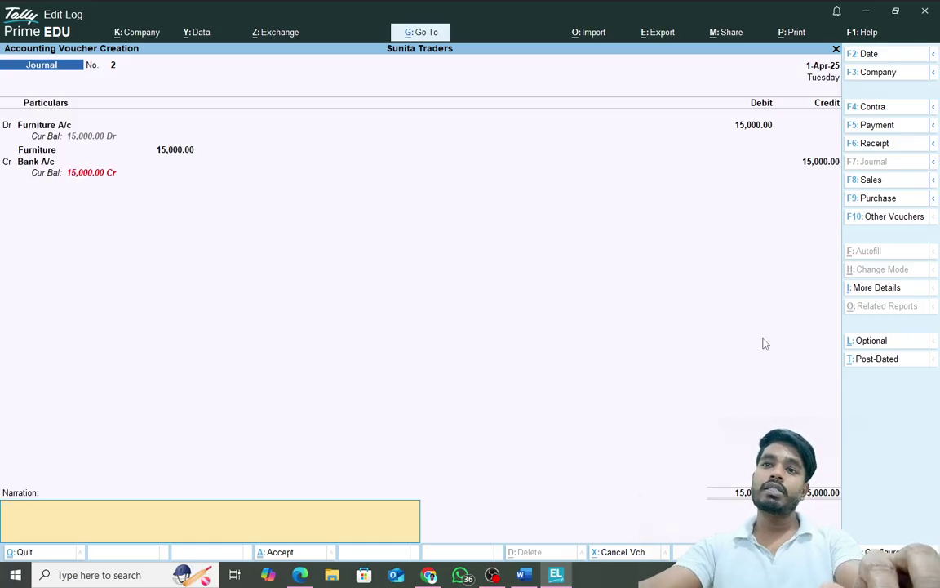
Copy "Being furniture purchased by cheque" from the Word document into the TallyPrime voucher's narration and save the voucher
{"action": "left_click", "coordinate": [523, 574]}
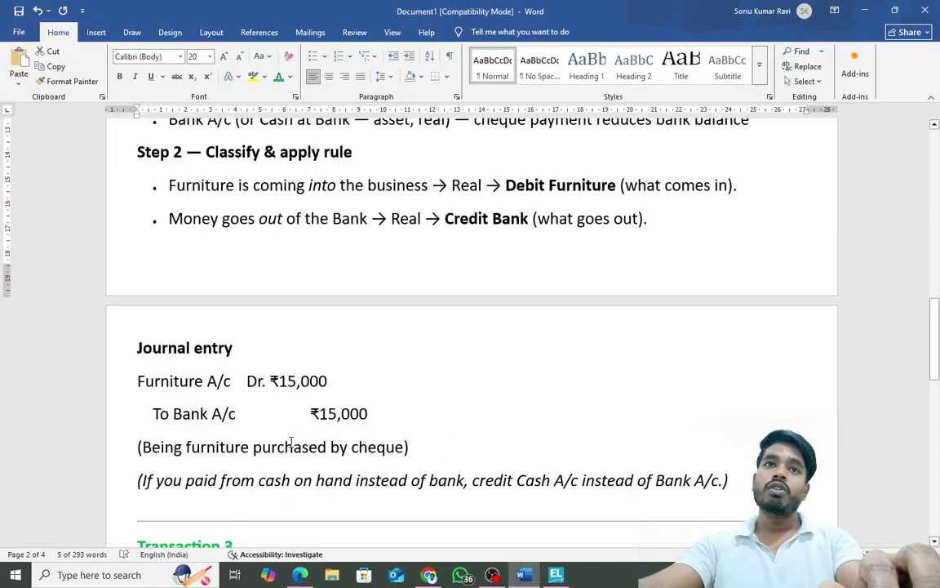
{"action": "left_click_drag", "start_coordinate": [142, 446], "coordinate": [405, 447]}
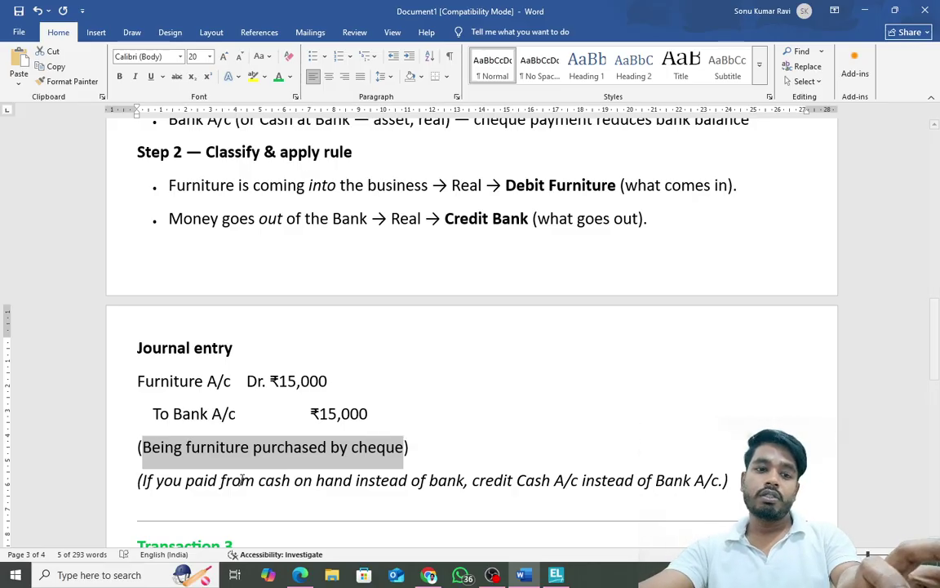
{"action": "left_click", "coordinate": [556, 574]}
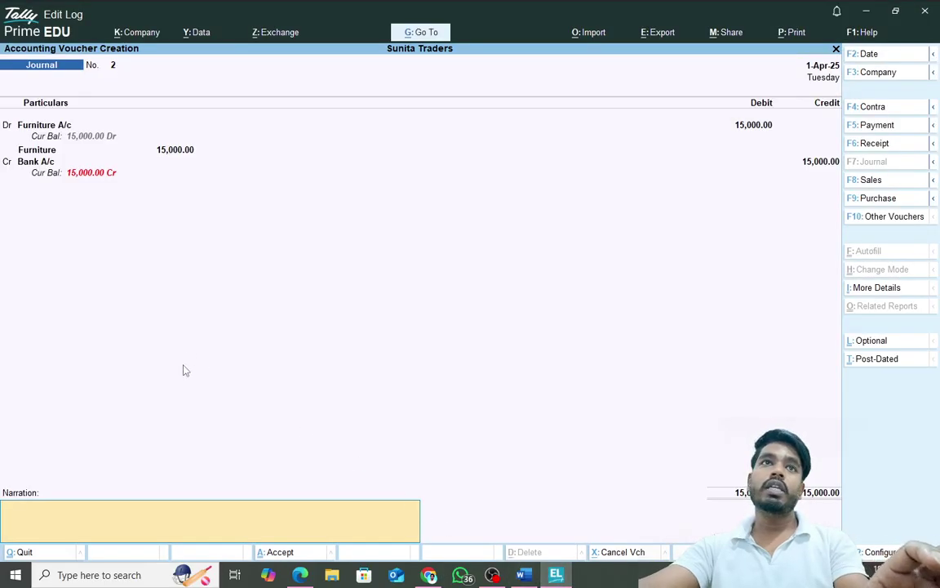
{"action": "key", "text": "ctrl+alt+v"}
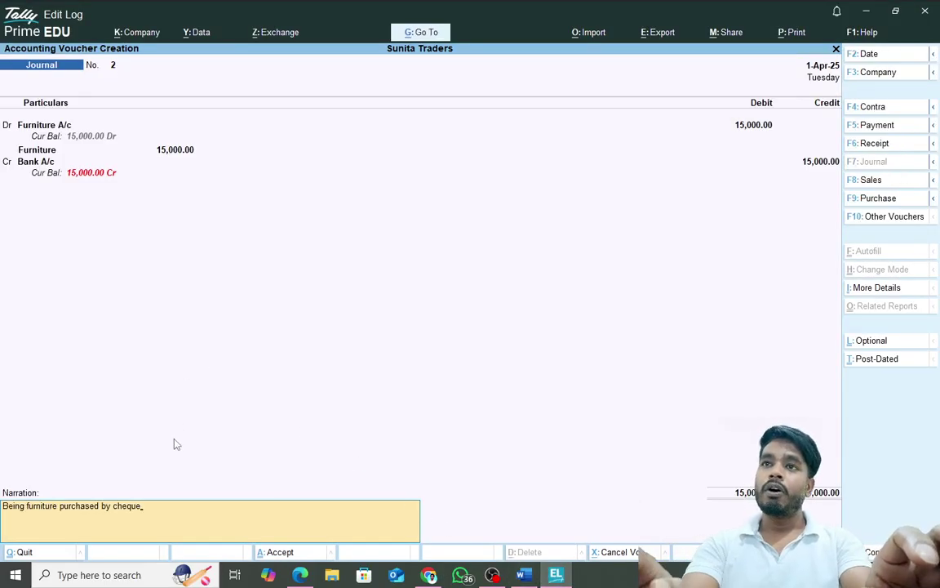
{"action": "key", "text": "Return"}
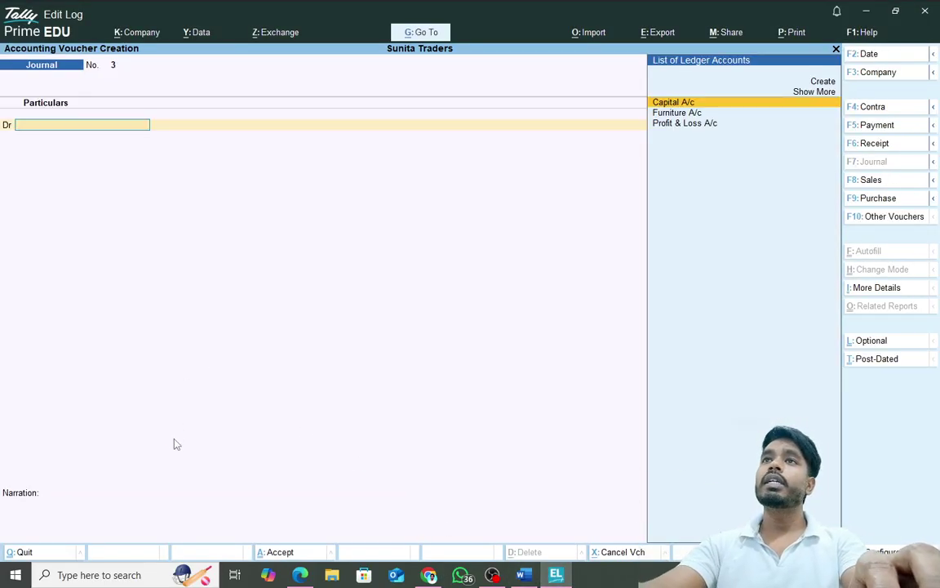
Check the transaction list in the Edge PDF, then review Transaction 3's accounts, rules and journal entry in Word
{"action": "left_click", "coordinate": [302, 576]}
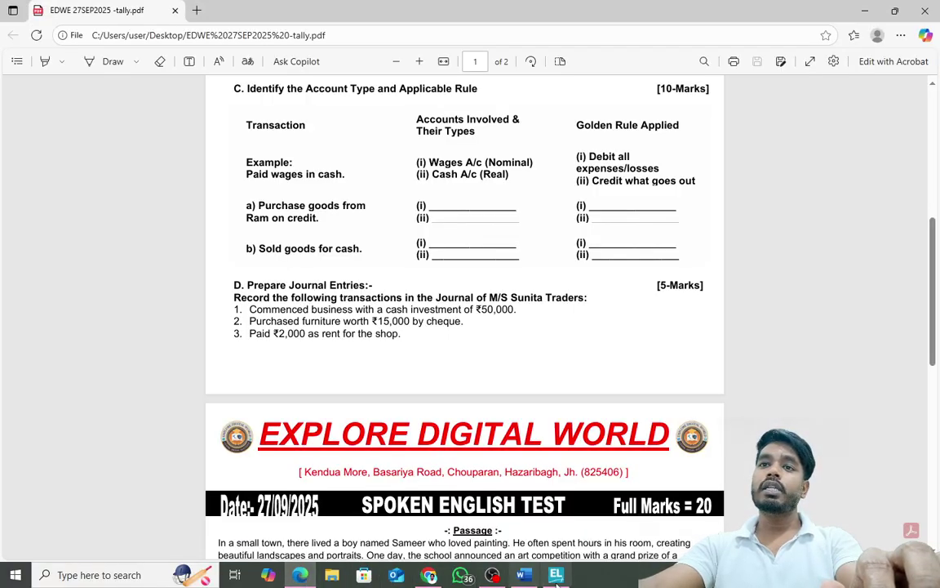
{"action": "left_click", "coordinate": [525, 577]}
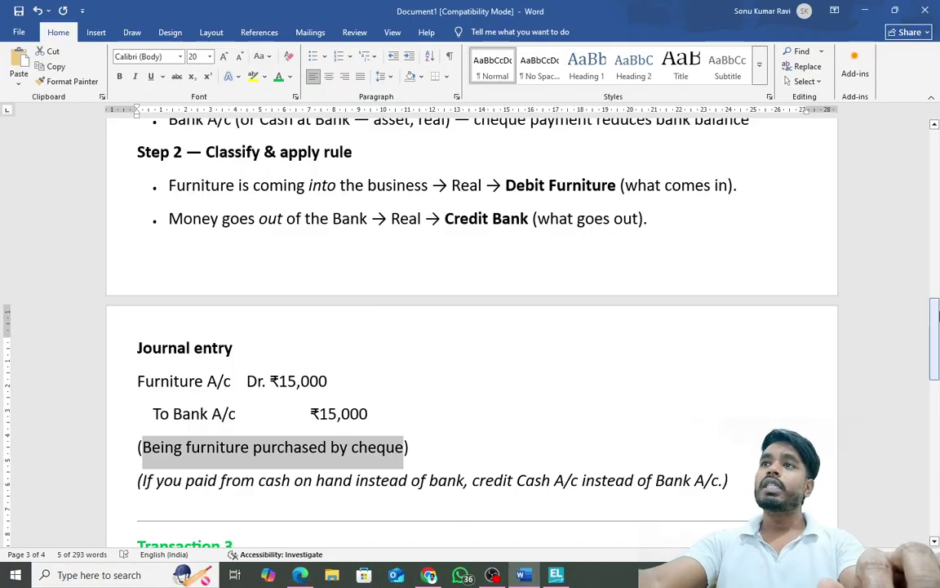
{"action": "left_click", "coordinate": [937, 320]}
{"action": "left_click_drag", "start_coordinate": [937, 320], "coordinate": [937, 401]}
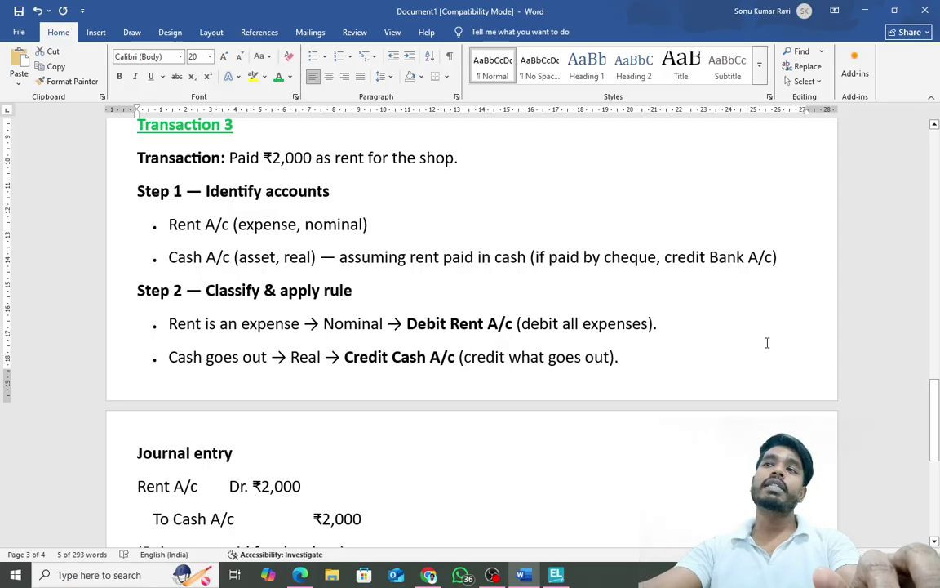
{"action": "scroll", "coordinate": [215, 367], "scroll_direction": "down", "scroll_amount": 3}
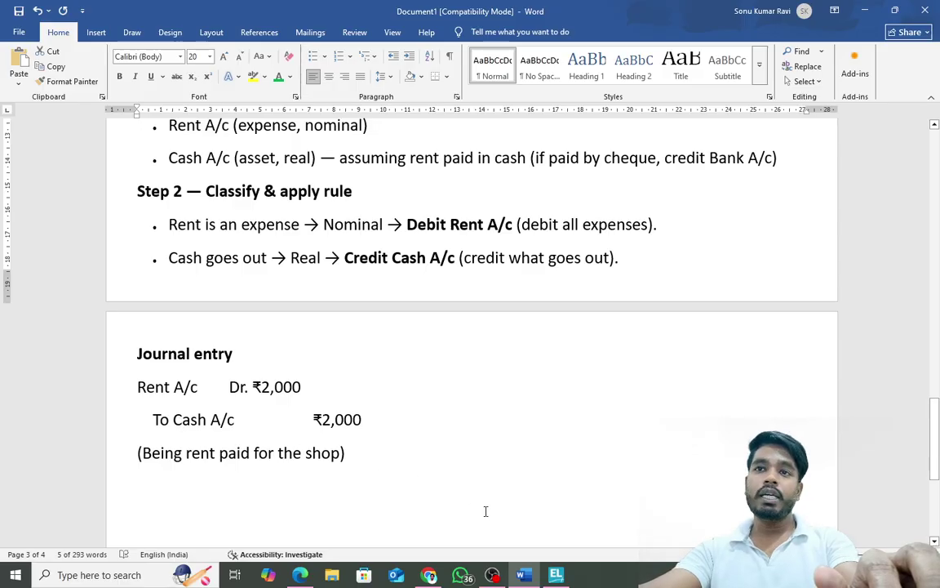
Switch to TallyPrime and start a new ledger named Rent A/c for the journal voucher's debit line
{"action": "left_click", "coordinate": [556, 575]}
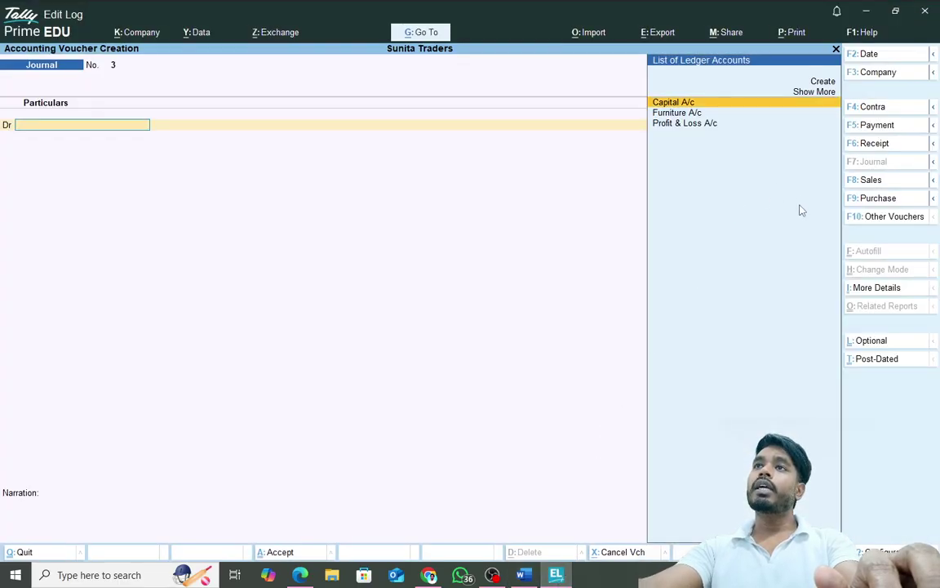
{"action": "key", "text": "Up"}
{"action": "key", "text": "Up"}
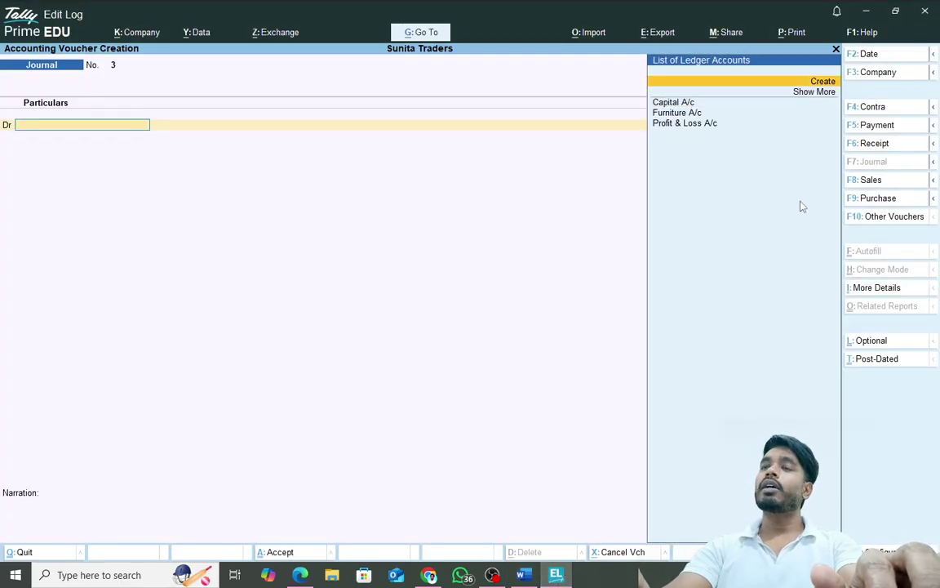
{"action": "key", "text": "Return"}
{"action": "type", "text": "R"}
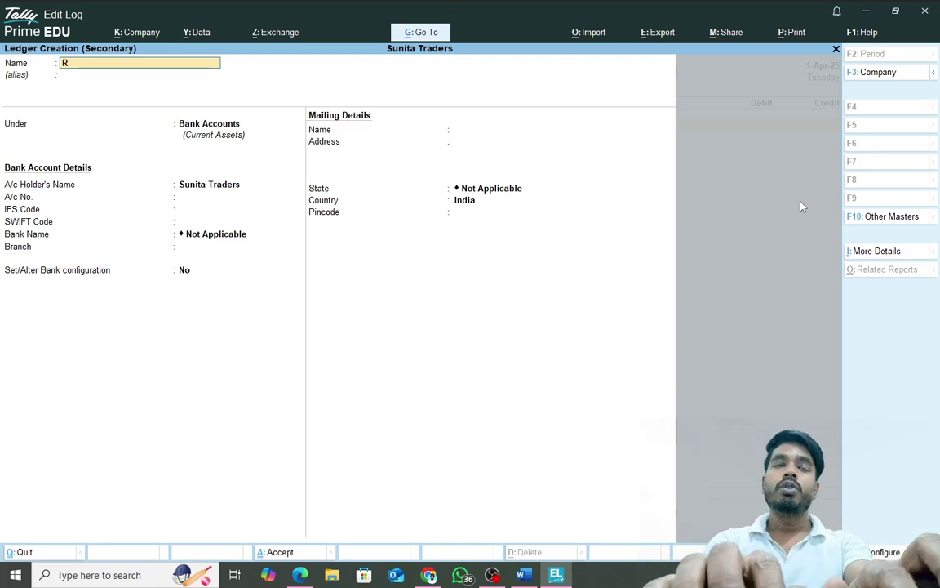
{"action": "type", "text": "ant"}
{"action": "key", "text": "BackSpace"}
{"action": "key", "text": "BackSpace"}
{"action": "key", "text": "BackSpace"}
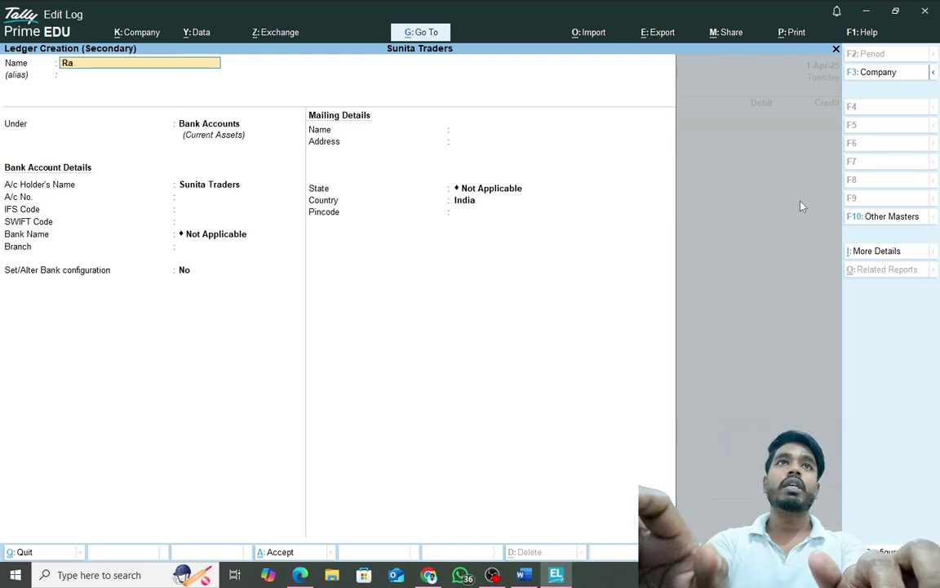
{"action": "type", "text": "ent"}
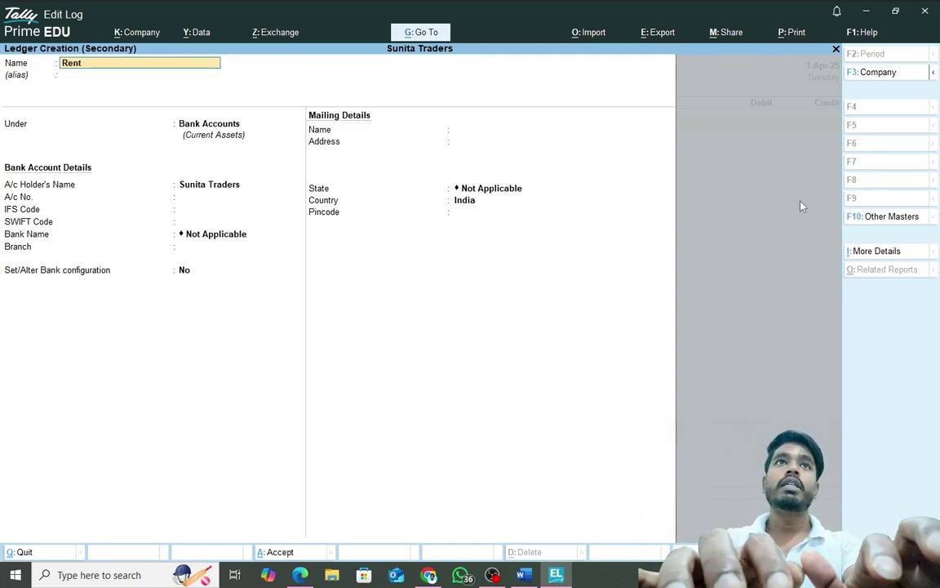
{"action": "type", "text": " a/c"}
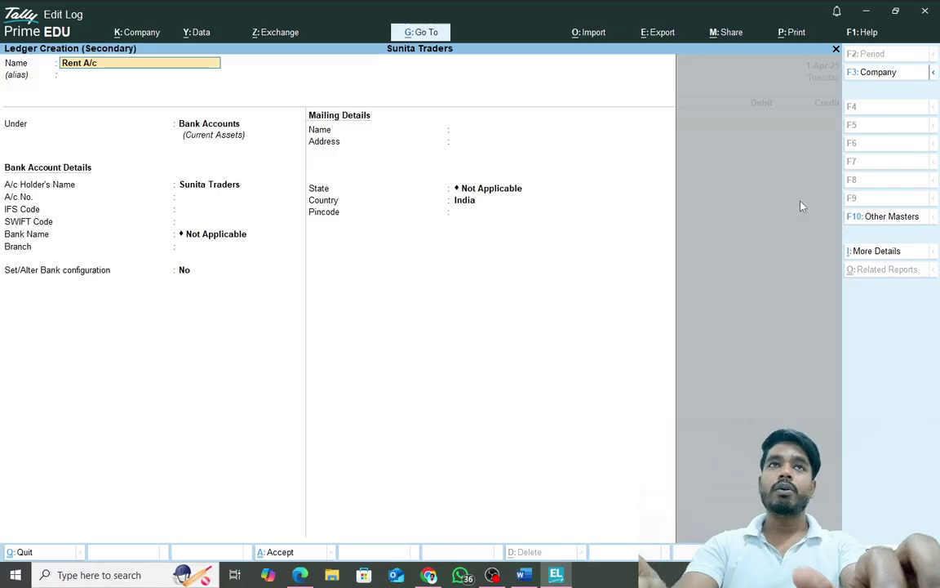
{"action": "key", "text": "Return"}
{"action": "key", "text": "Return"}
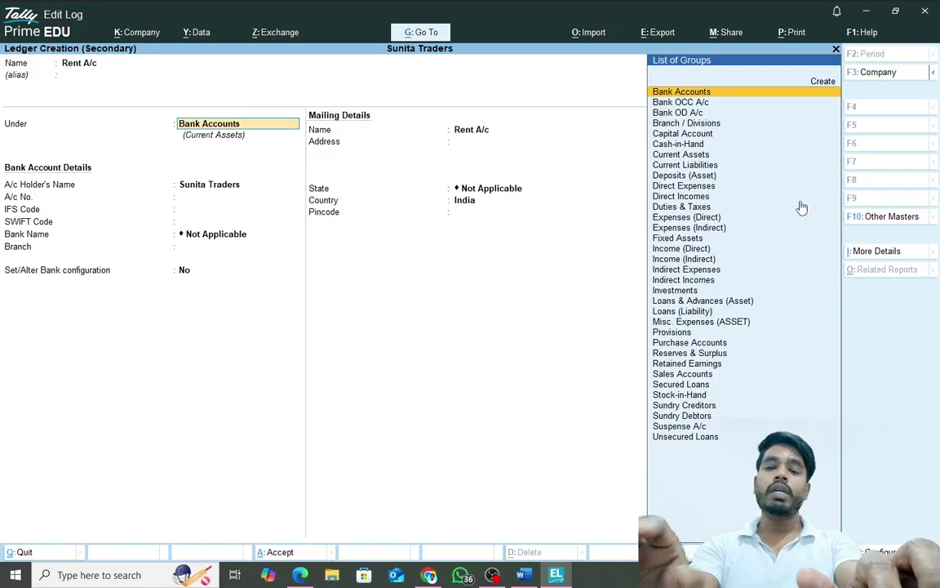
Place the Rent A/c ledger under Indirect Expenses with ledger type Not Applicable and save it without bank details
{"action": "type", "text": "In"}
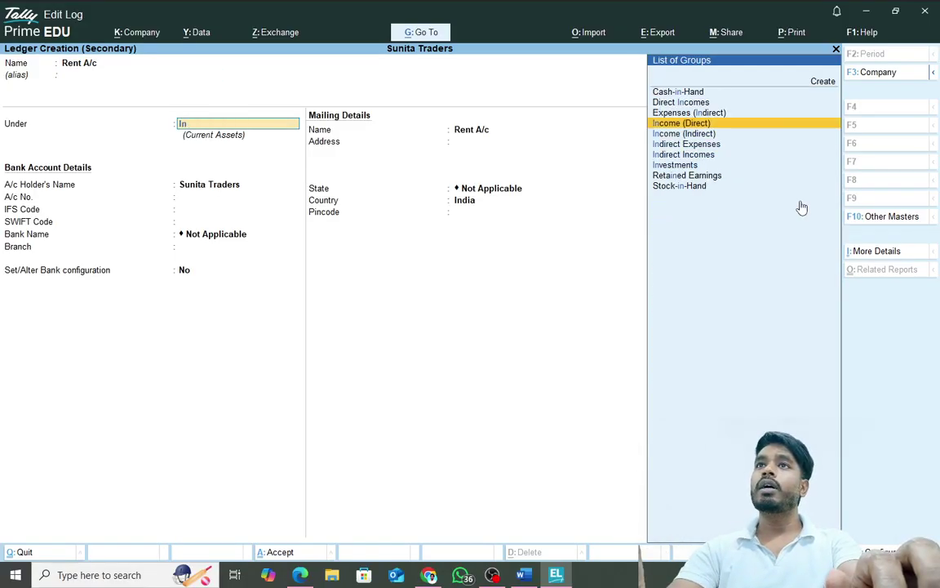
{"action": "key", "text": "Down"}
{"action": "key", "text": "Down"}
{"action": "key", "text": "Return"}
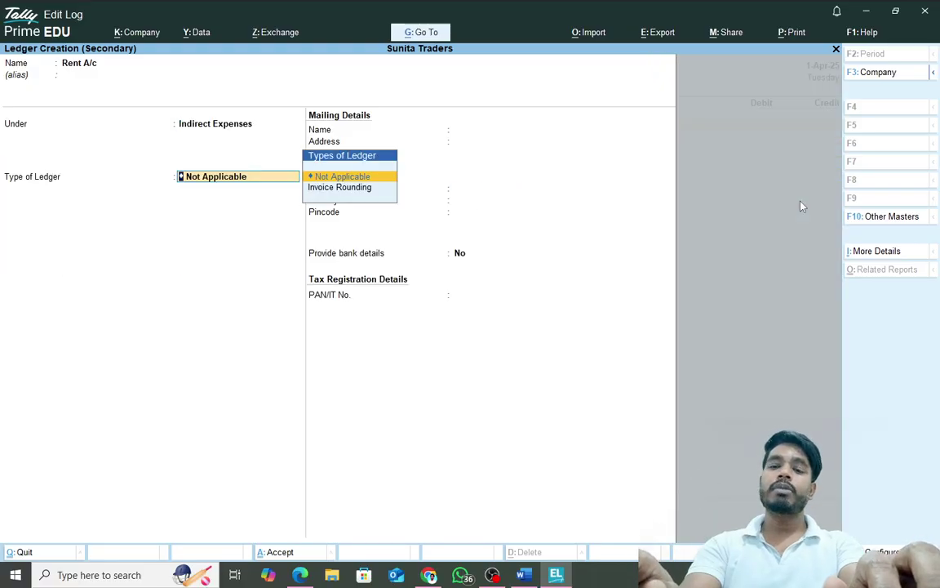
{"action": "key", "text": "Return"}
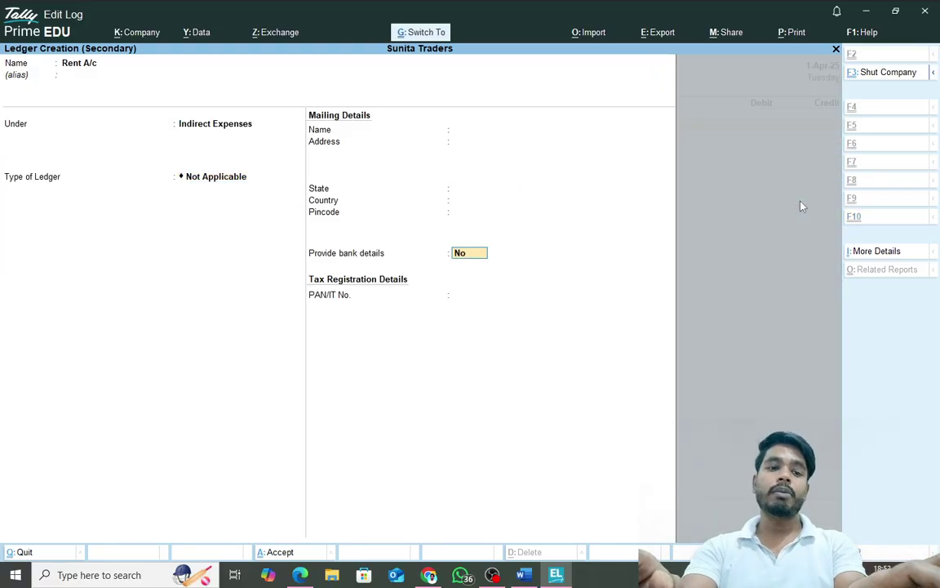
{"action": "key", "text": "ctrl+a"}
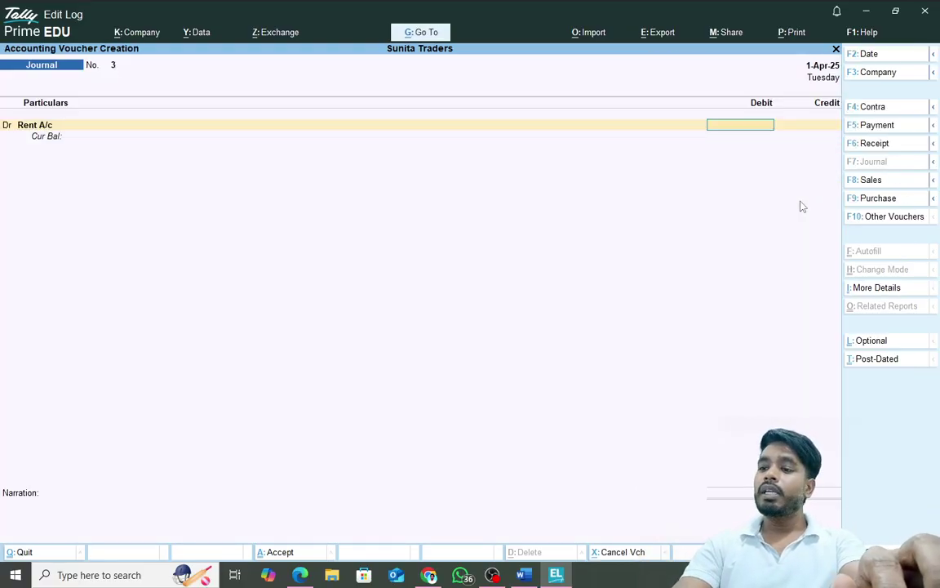
Debit Rent A/c with 2,000 and credit Cash A/c from the expanded ledger list with 2,000
{"action": "type", "text": "2000"}
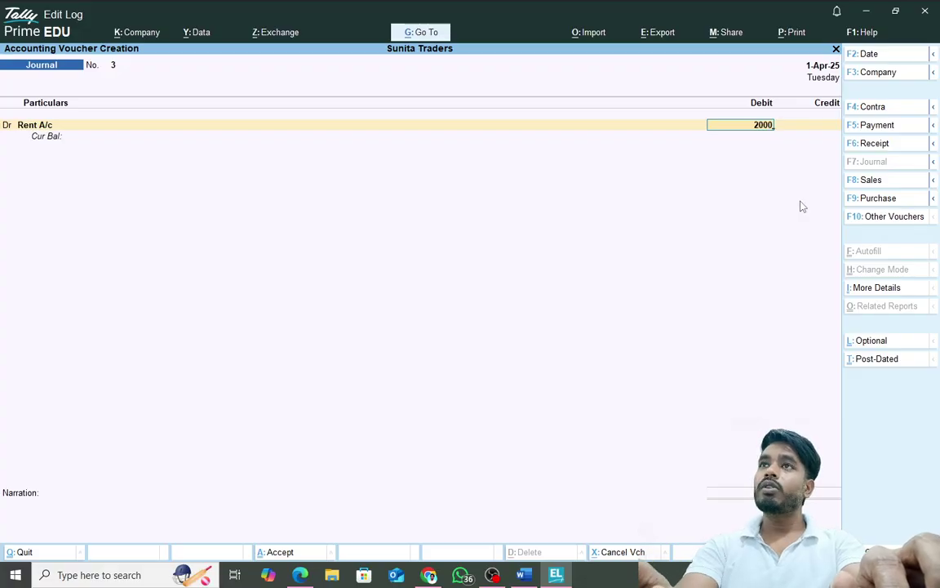
{"action": "key", "text": "Return"}
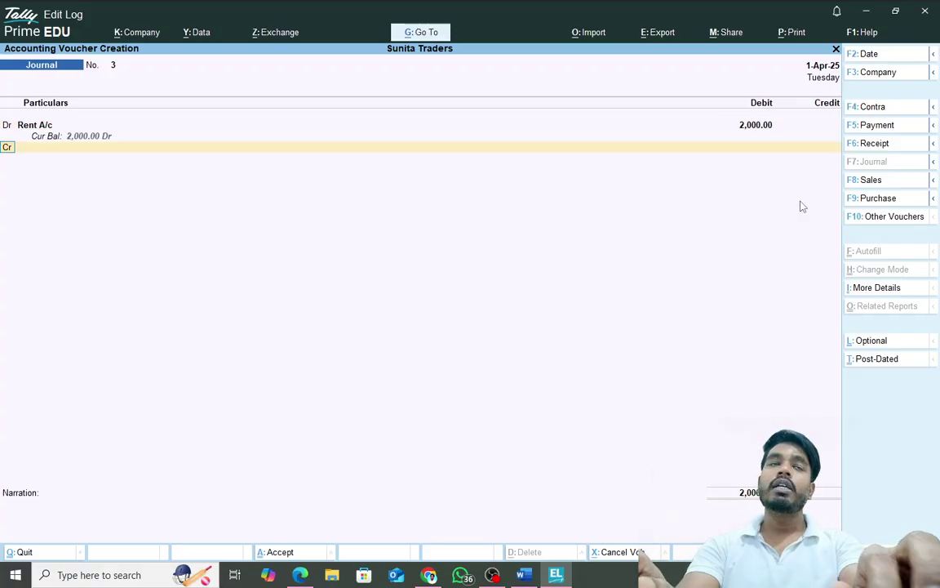
{"action": "key", "text": "Return"}
{"action": "key", "text": "Up"}
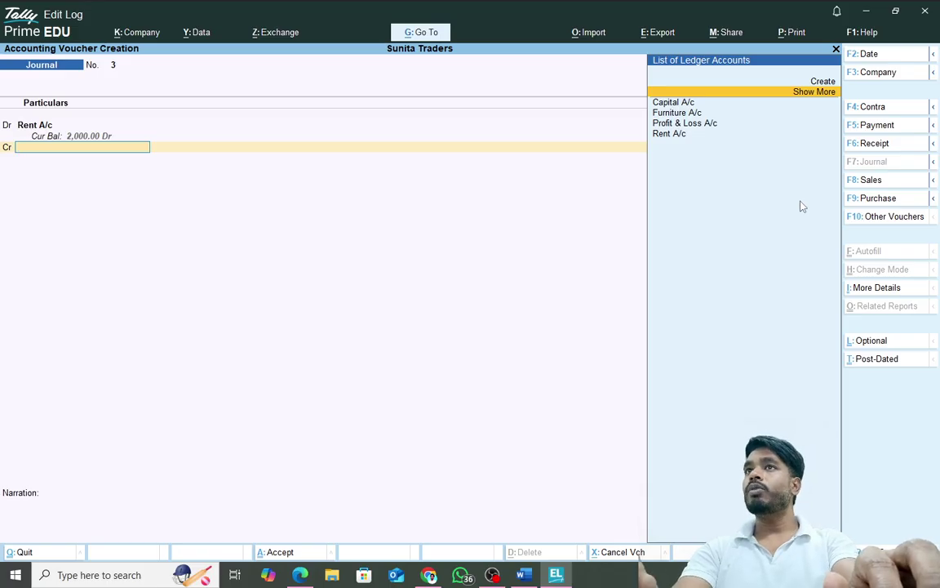
{"action": "key", "text": "Return"}
{"action": "key", "text": "Down"}
{"action": "key", "text": "Down"}
{"action": "key", "text": "Down"}
{"action": "key", "text": "Down"}
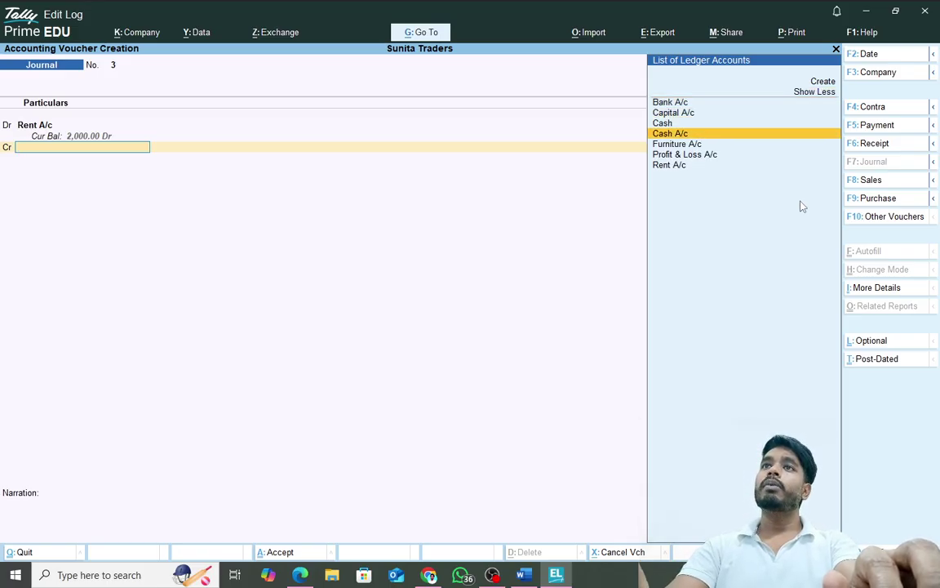
{"action": "key", "text": "Return"}
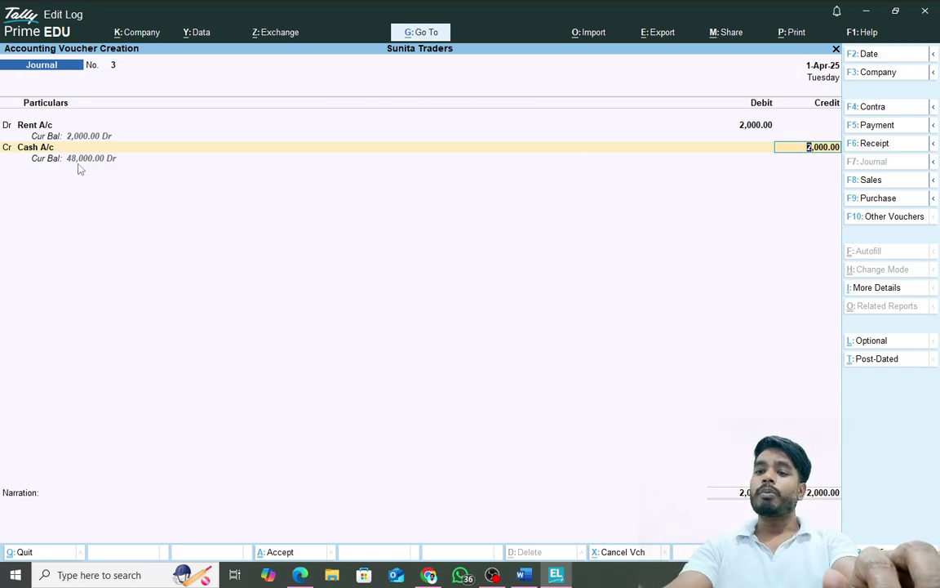
{"action": "key", "text": "Return"}
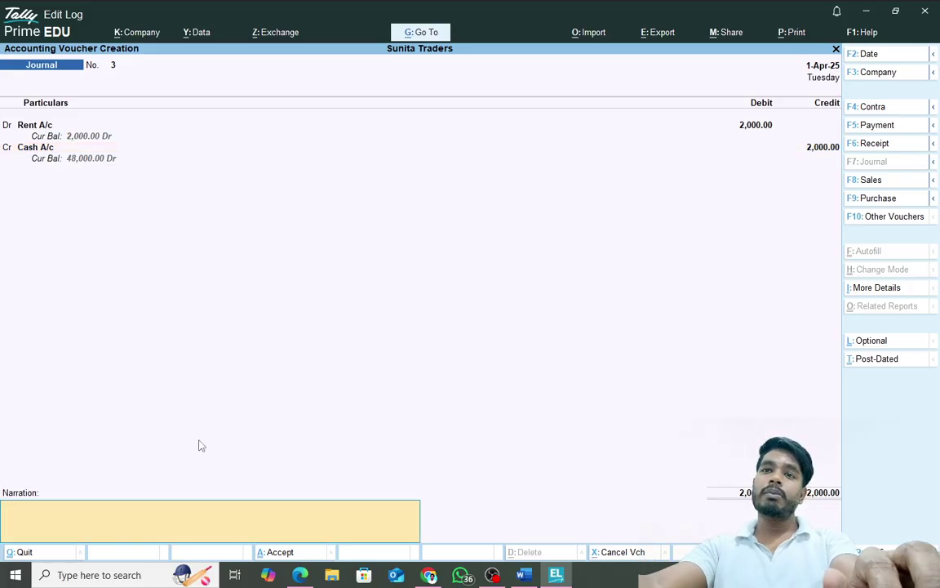
Copy "Being rent paid for the shop" from the Word document into the TallyPrime voucher's narration, save the voucher and leave voucher creation
{"action": "left_click", "coordinate": [524, 575]}
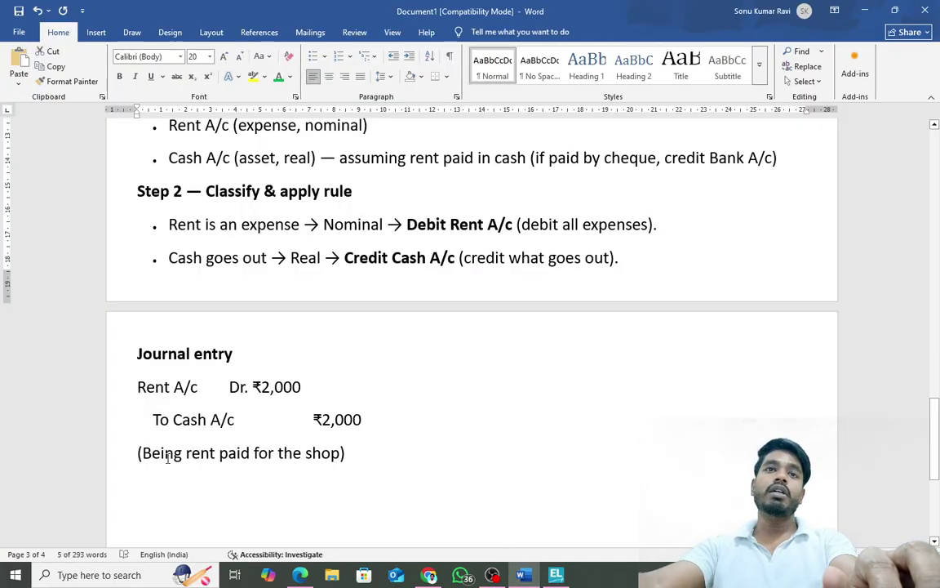
{"action": "left_click_drag", "start_coordinate": [144, 455], "coordinate": [339, 455]}
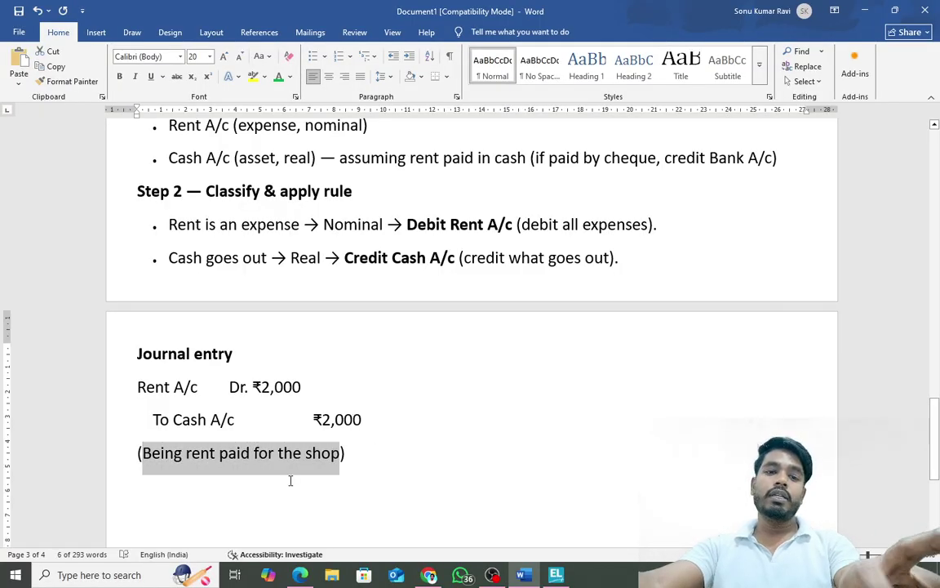
{"action": "key", "text": "alt+Tab"}
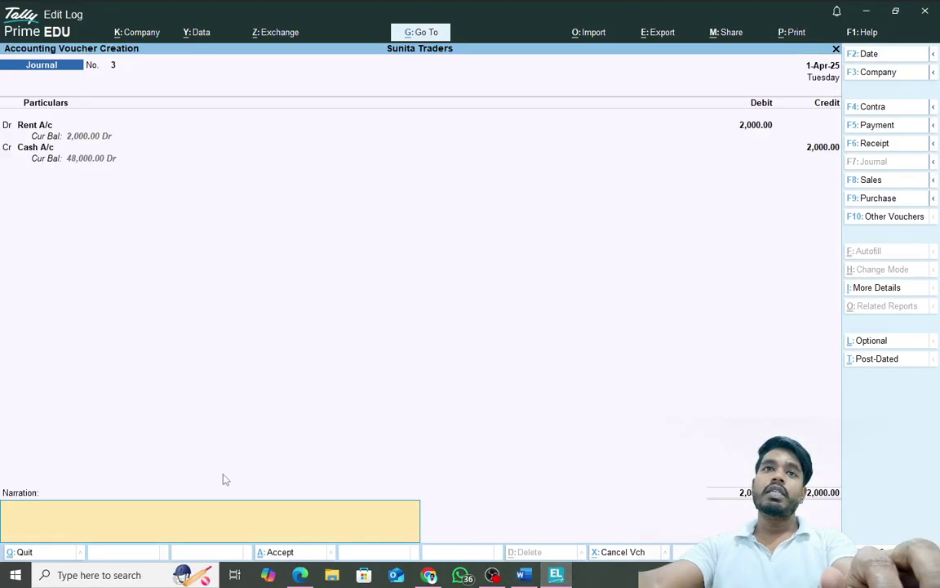
{"action": "key", "text": "ctrl+alt+v"}
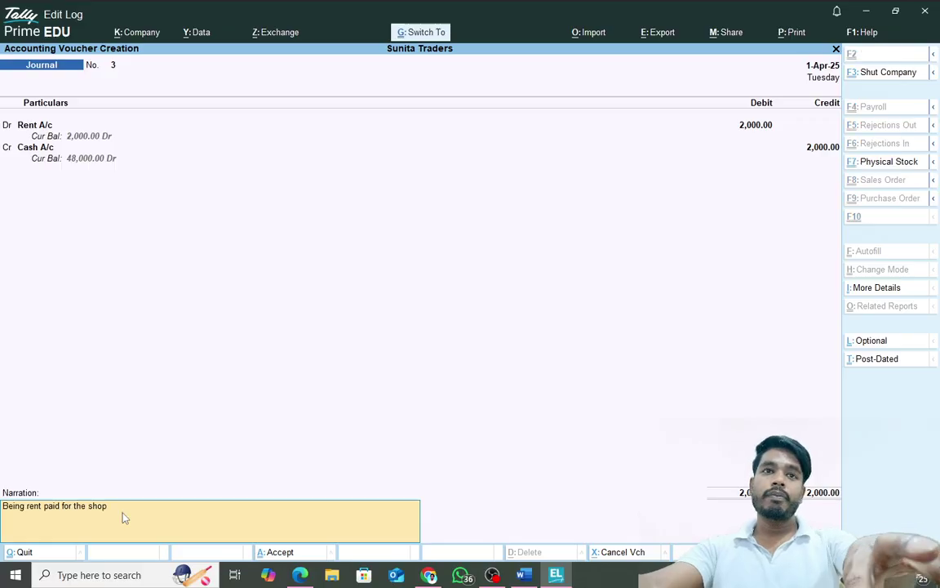
{"action": "key", "text": "Return"}
{"action": "key", "text": "Return"}
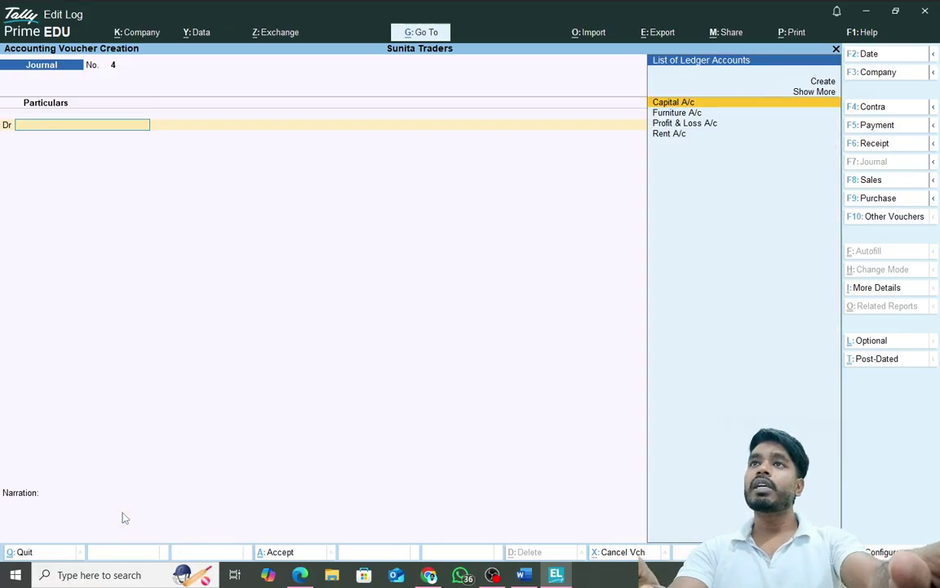
{"action": "key", "text": "Escape"}
{"action": "key", "text": "Return"}
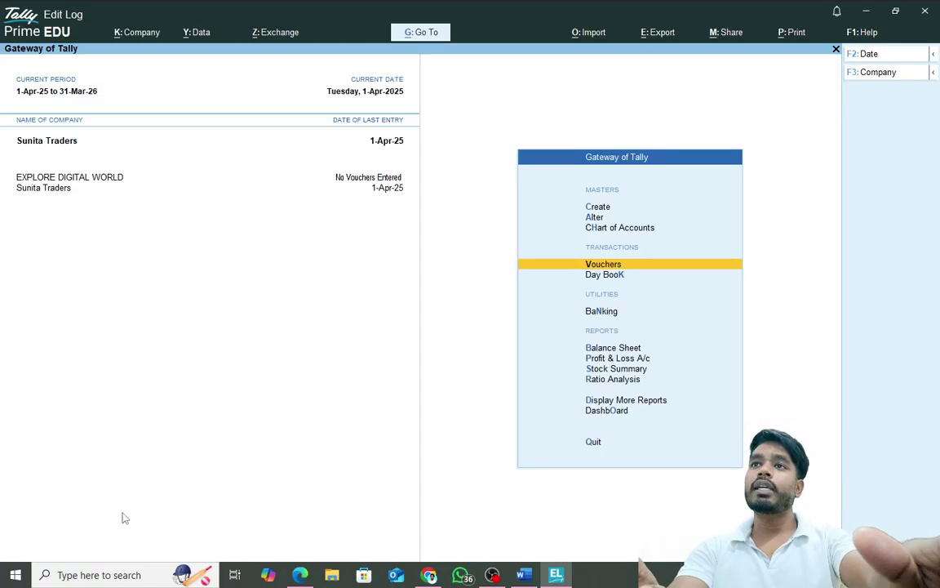
Open the Day Book and review the Cash A/c journal voucher, closing it without saving changes
{"action": "key", "text": "Down"}
{"action": "key", "text": "Return"}
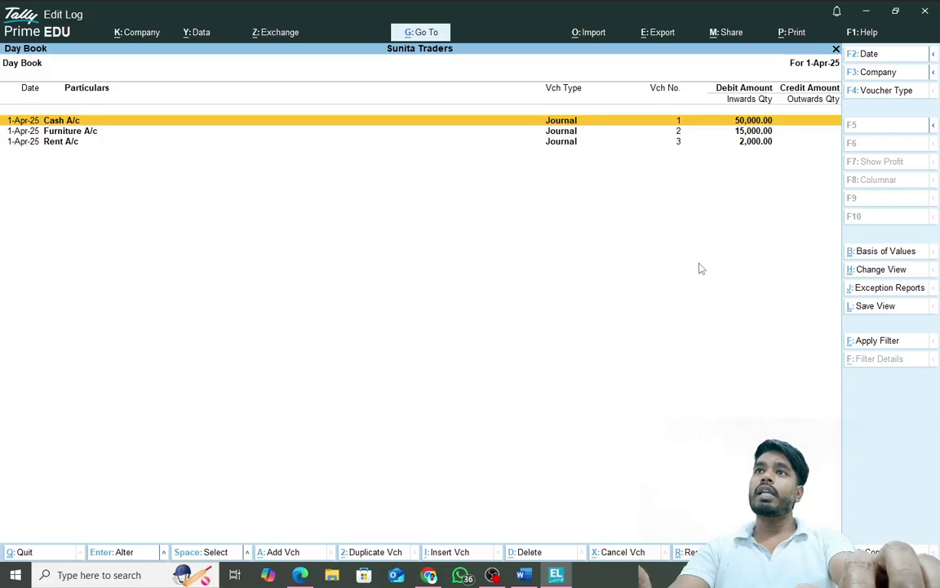
{"action": "key", "text": "Down"}
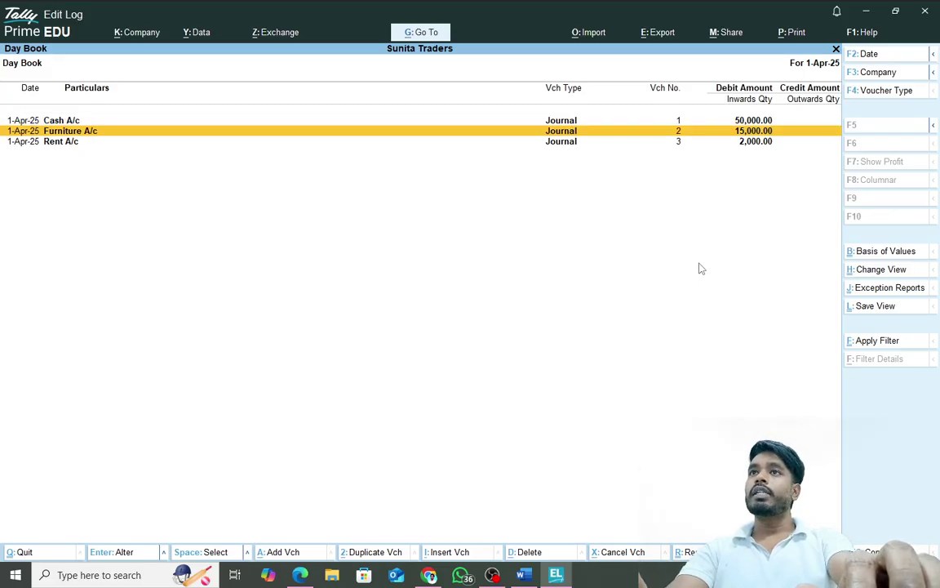
{"action": "key", "text": "Up"}
{"action": "key", "text": "Return"}
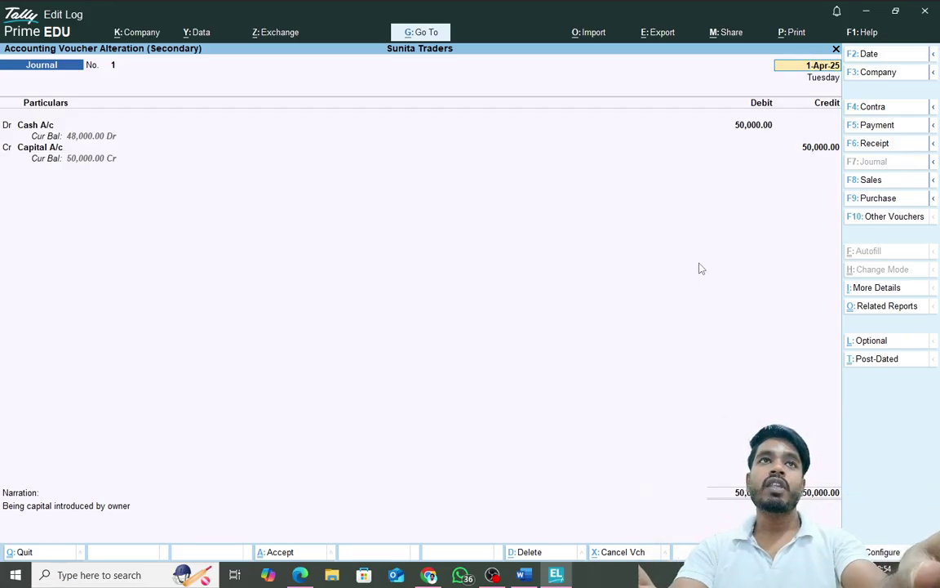
{"action": "key", "text": "BackSpace"}
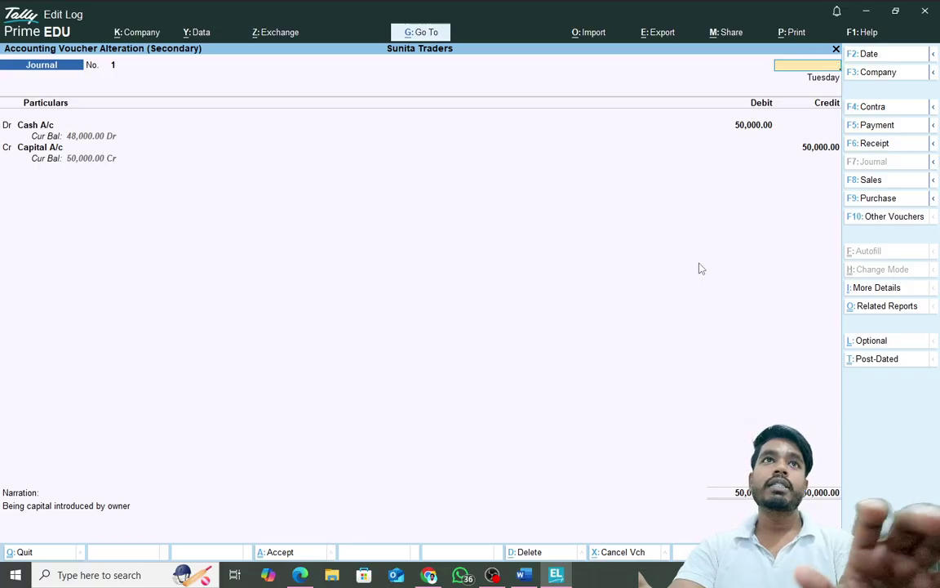
{"action": "key", "text": "Escape"}
{"action": "key", "text": "Return"}
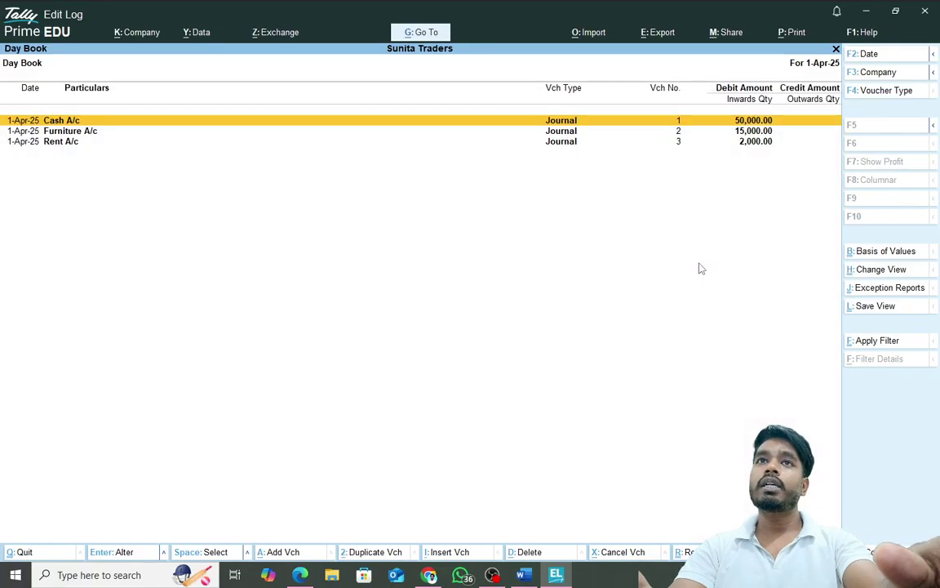
Review the Furniture A/c and Rent A/c journal vouchers without changing them, then return to the Gateway of Tally
{"action": "key", "text": "Down"}
{"action": "key", "text": "Return"}
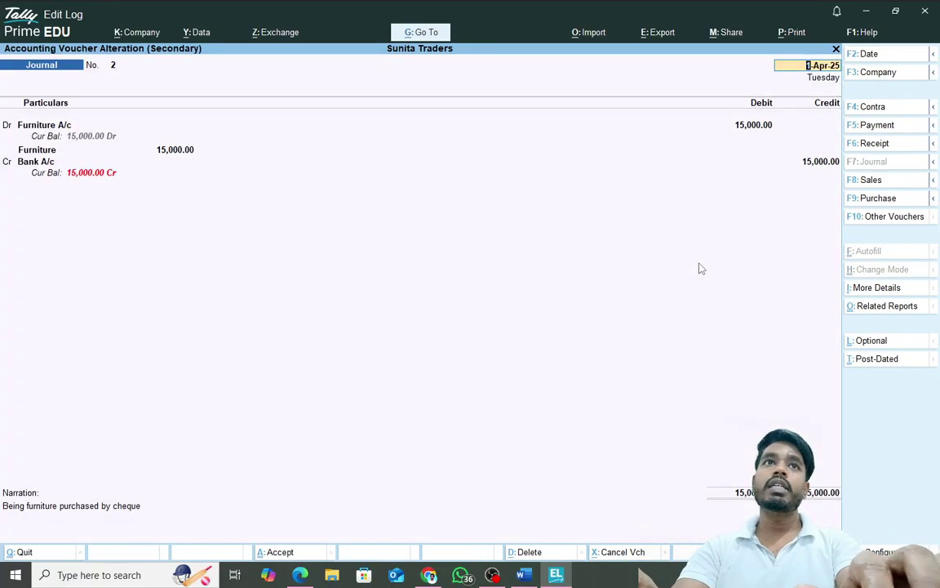
{"action": "key", "text": "Escape"}
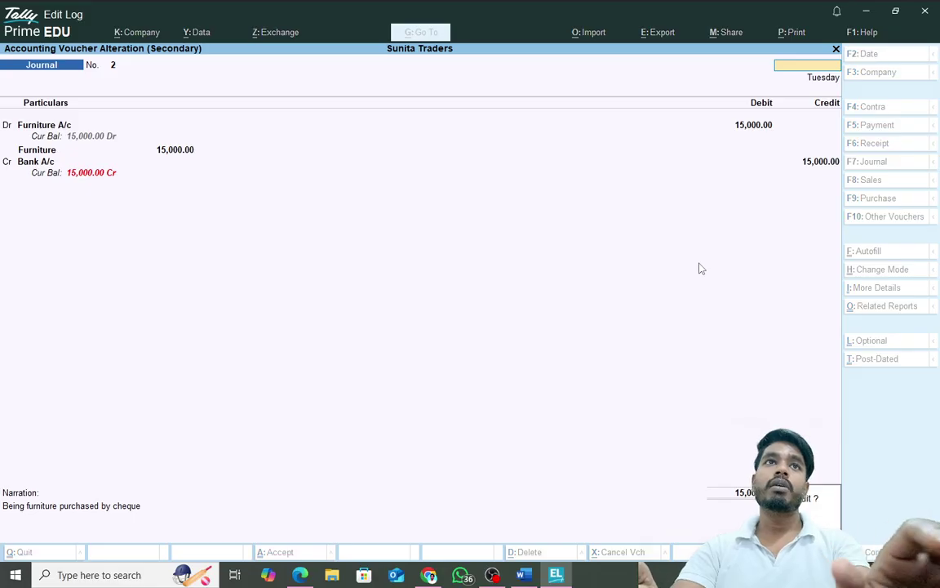
{"action": "key", "text": "Return"}
{"action": "key", "text": "Down"}
{"action": "key", "text": "Return"}
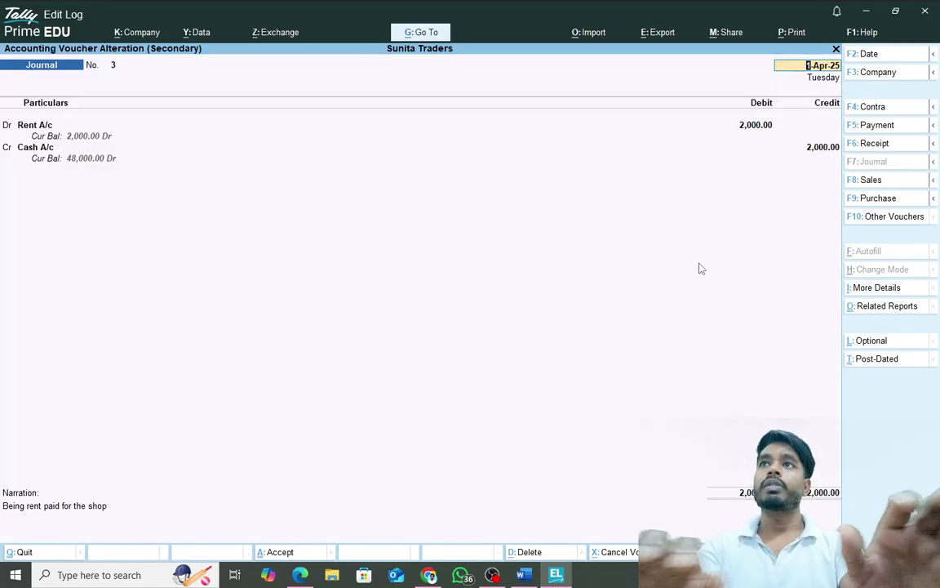
{"action": "key", "text": "Escape"}
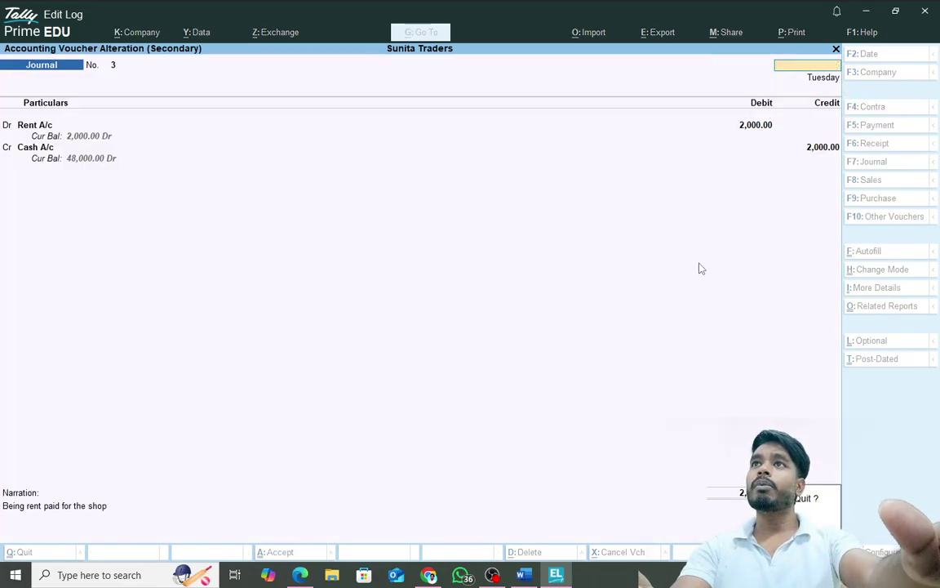
{"action": "key", "text": "Return"}
{"action": "key", "text": "Escape"}
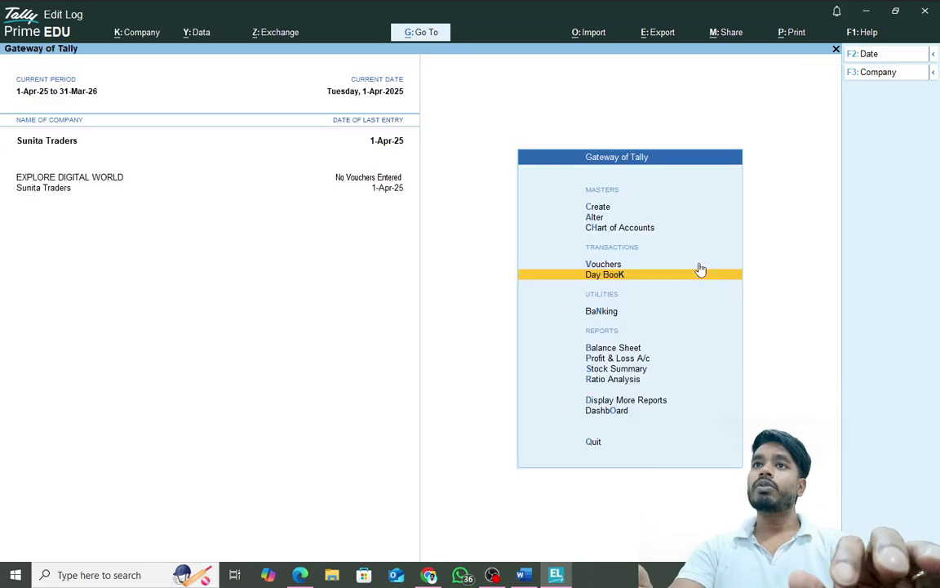
Open the Balance Sheet and examine the Profit & Loss A/c entry under Assets
{"action": "key", "text": "Down"}
{"action": "key", "text": "Down"}
{"action": "key", "text": "Return"}
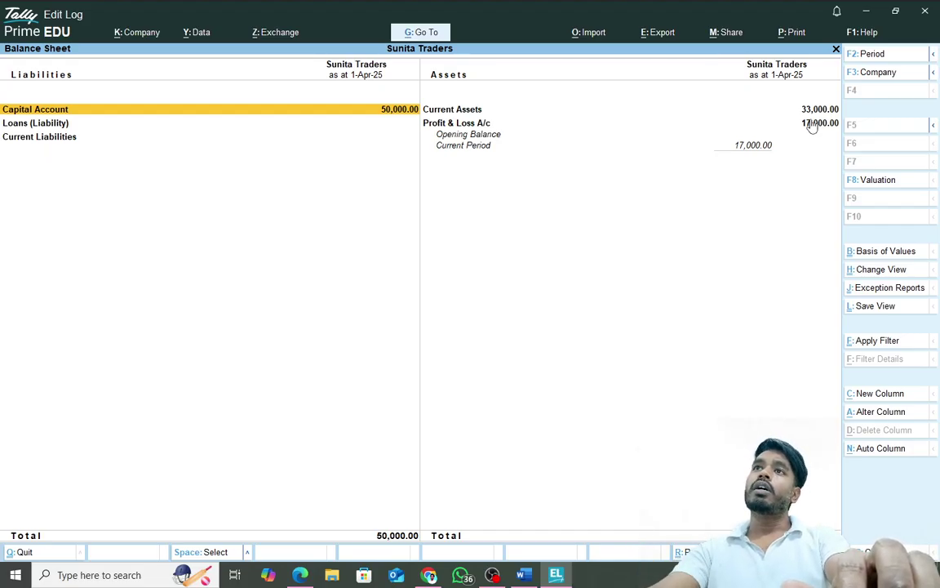
{"action": "key", "text": "Right"}
{"action": "key", "text": "Down"}
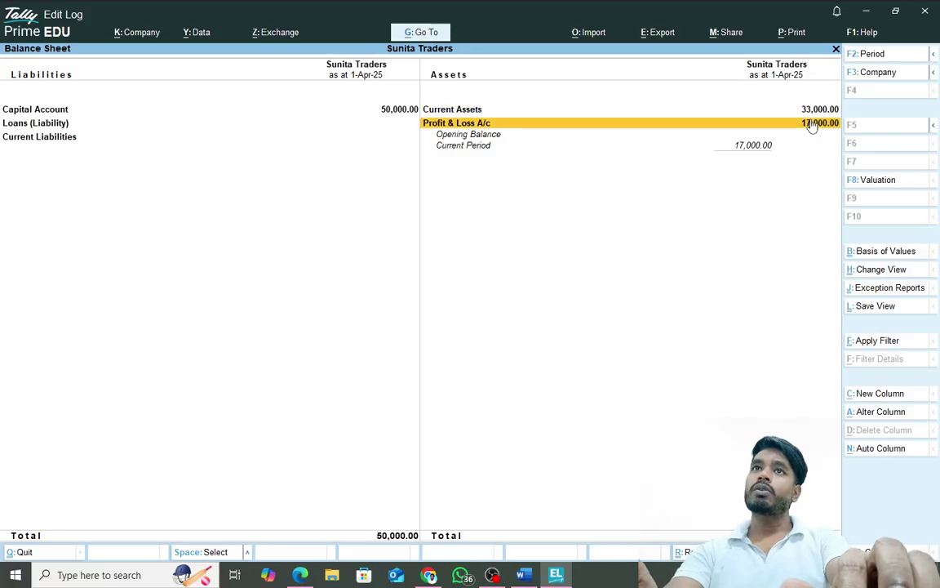
Drill down from the Profit & Loss A/c entry into the Indirect Expenses group, review its ledger, and return to the Balance Sheet
{"action": "key", "text": "Return"}
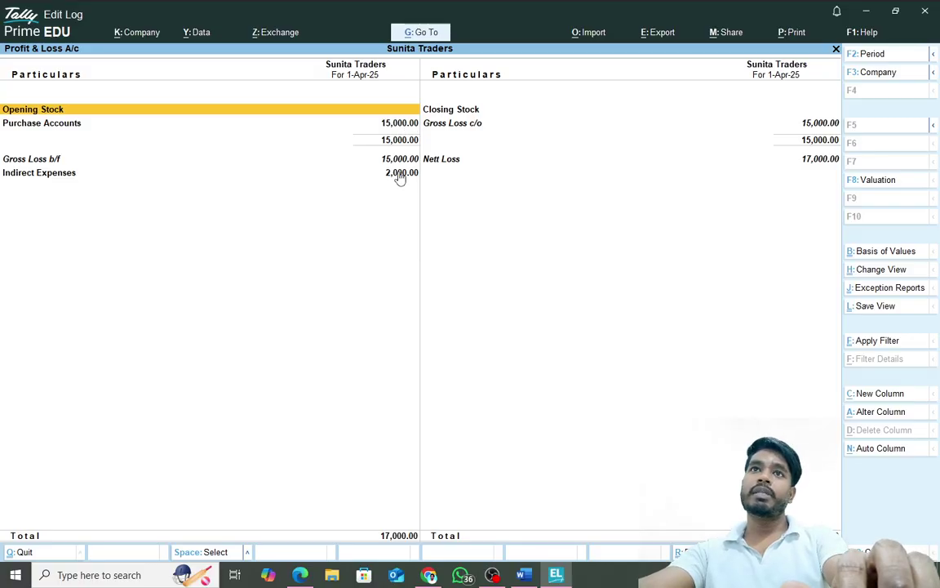
{"action": "key", "text": "Down"}
{"action": "key", "text": "Down"}
{"action": "key", "text": "Down"}
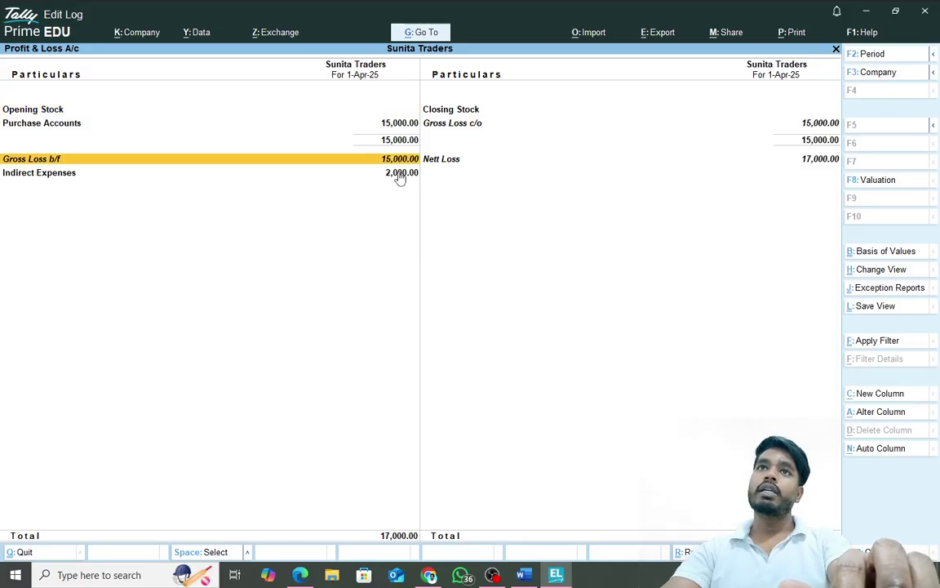
{"action": "key", "text": "Return"}
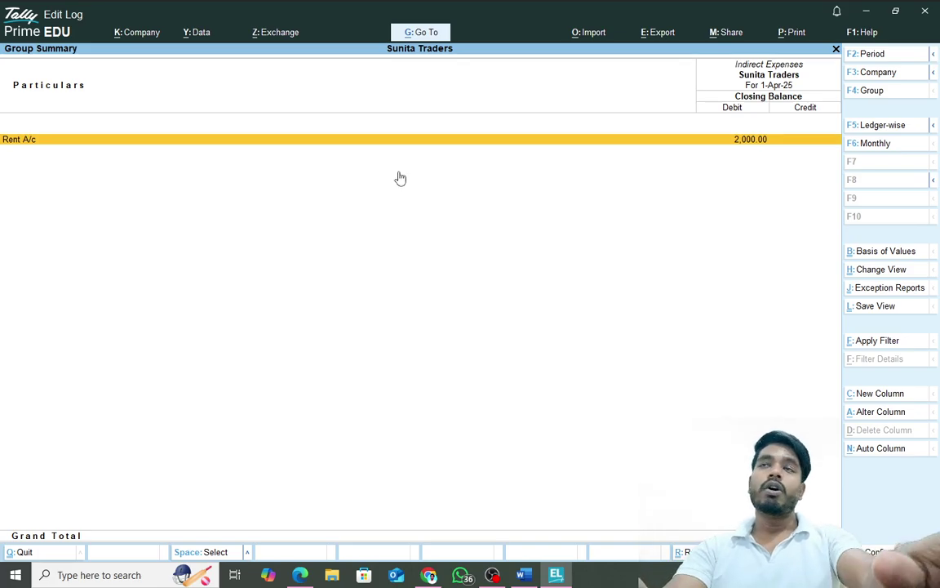
{"action": "key", "text": "Escape"}
{"action": "key", "text": "Escape"}
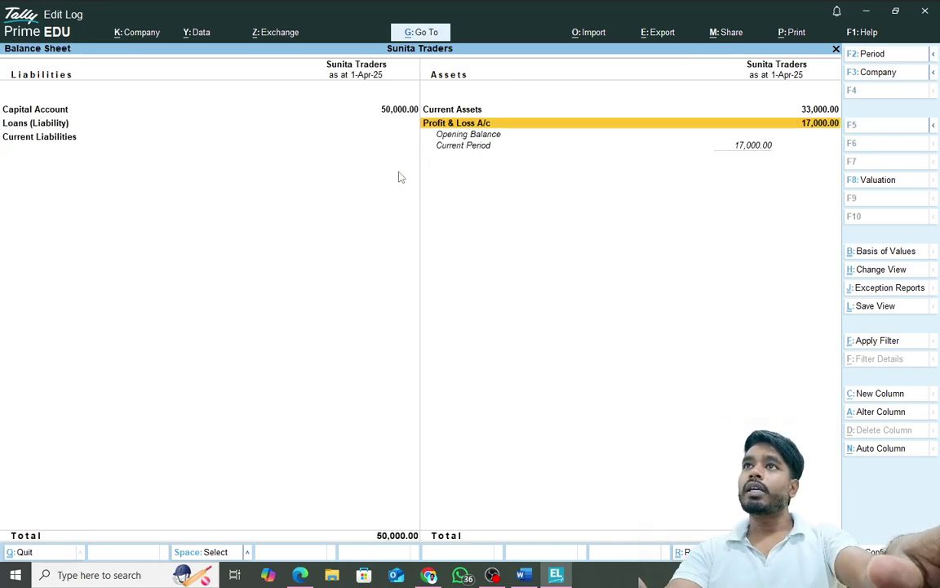
Review the Current Assets group summary from the Balance Sheet, then return to the Gateway of Tally
{"action": "key", "text": "Up"}
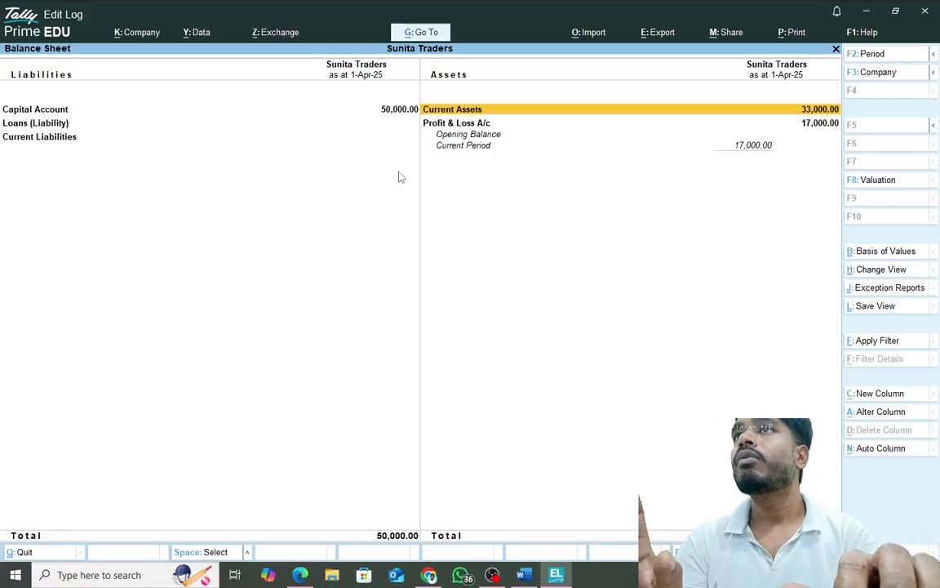
{"action": "key", "text": "Return"}
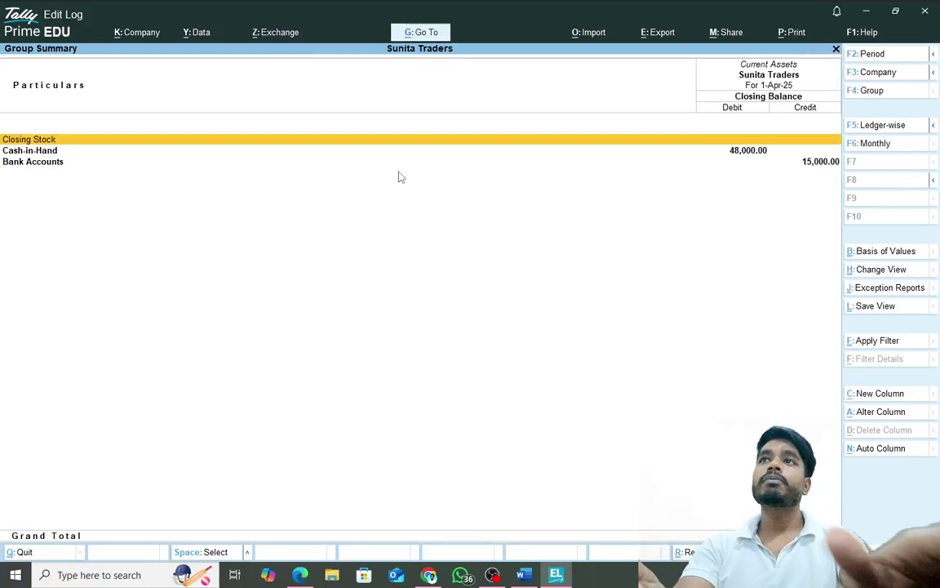
{"action": "key", "text": "Escape"}
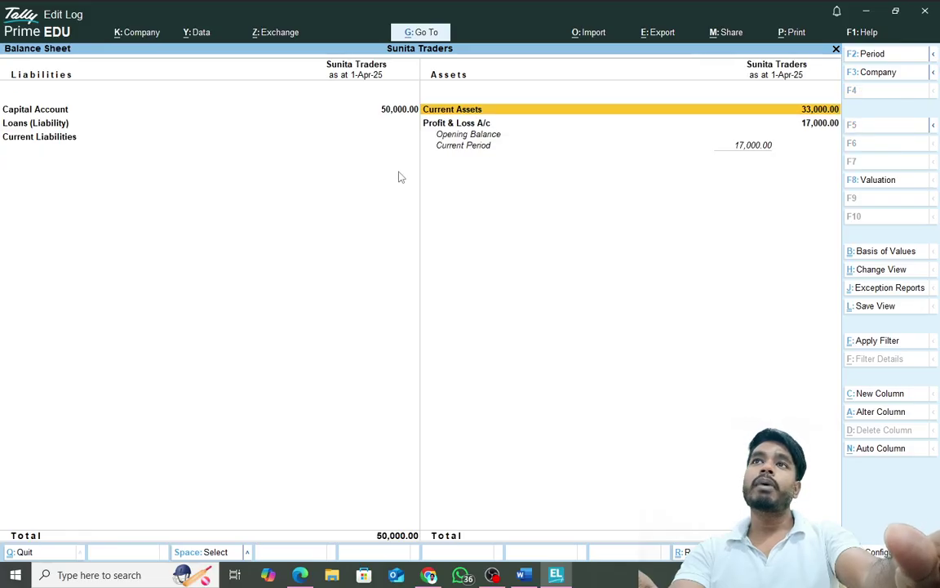
{"action": "key", "text": "Escape"}
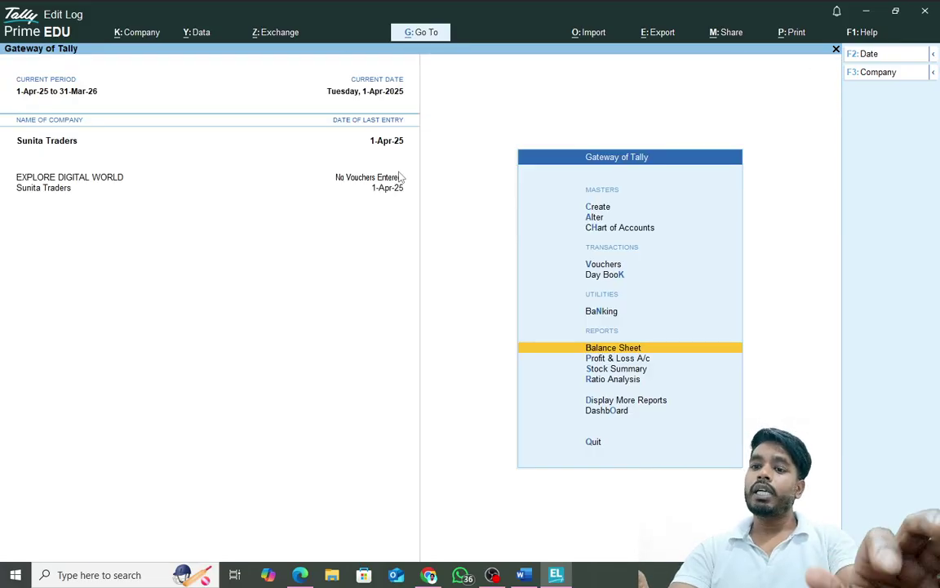
Open the Profit & Loss A/c report and examine the Nett Loss entry
{"action": "key", "text": "p"}
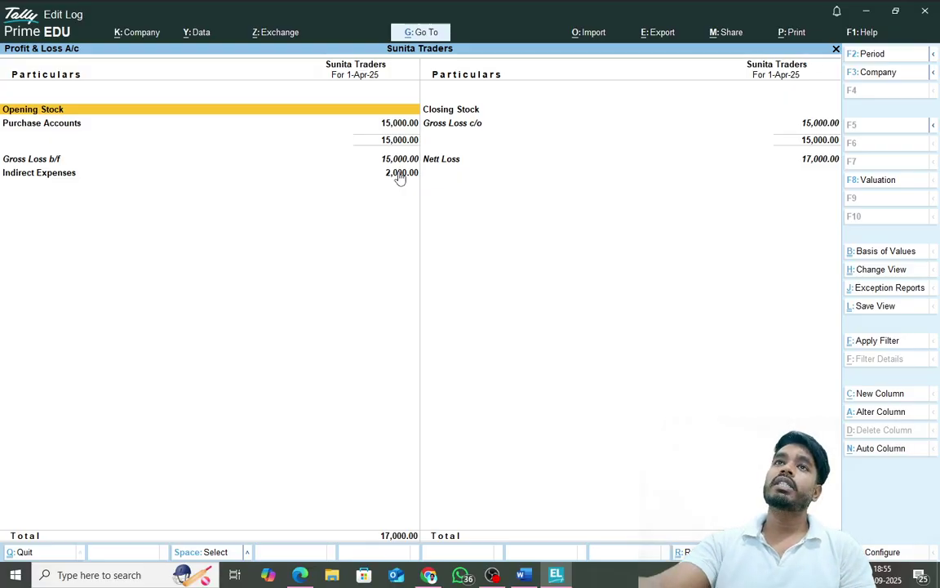
{"action": "left_click", "coordinate": [441, 163]}
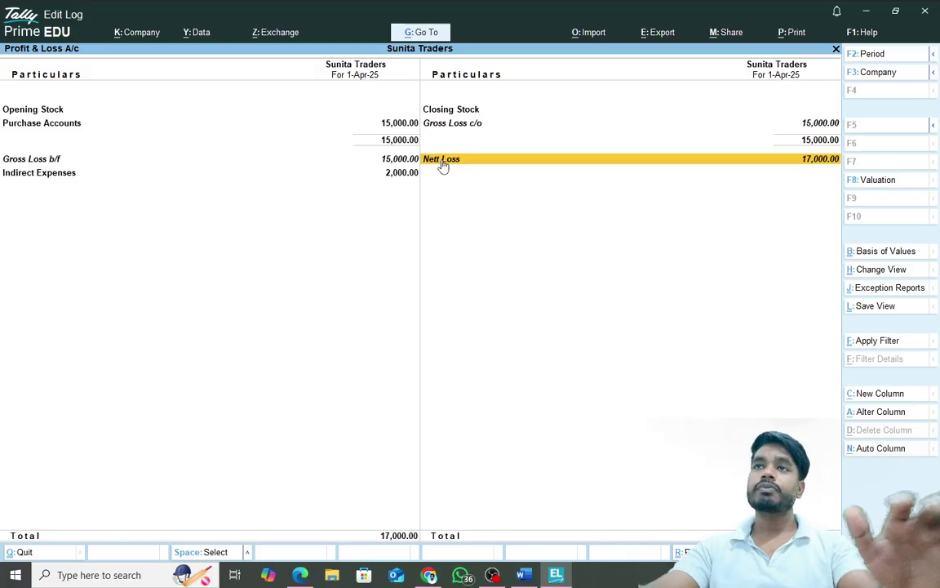
{"action": "left_click", "coordinate": [492, 575]}
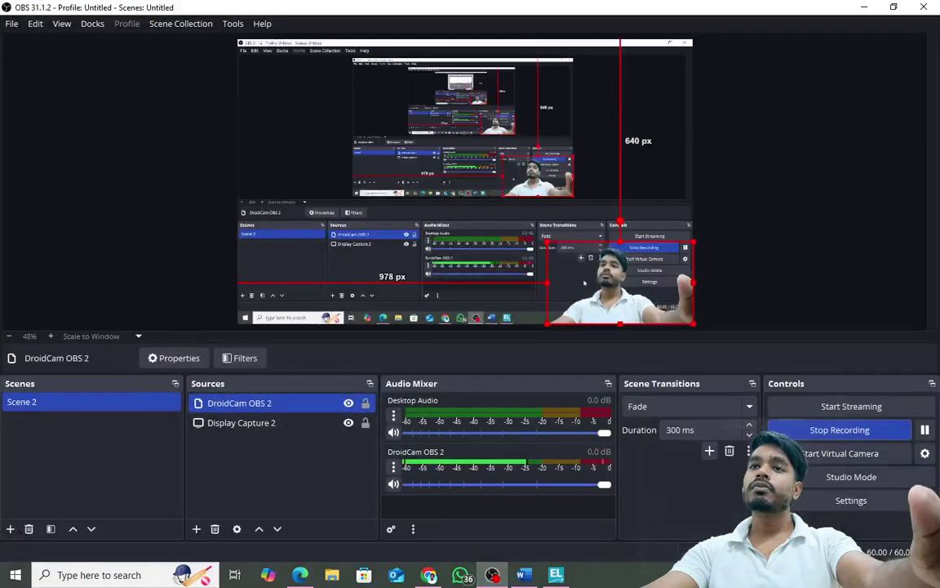